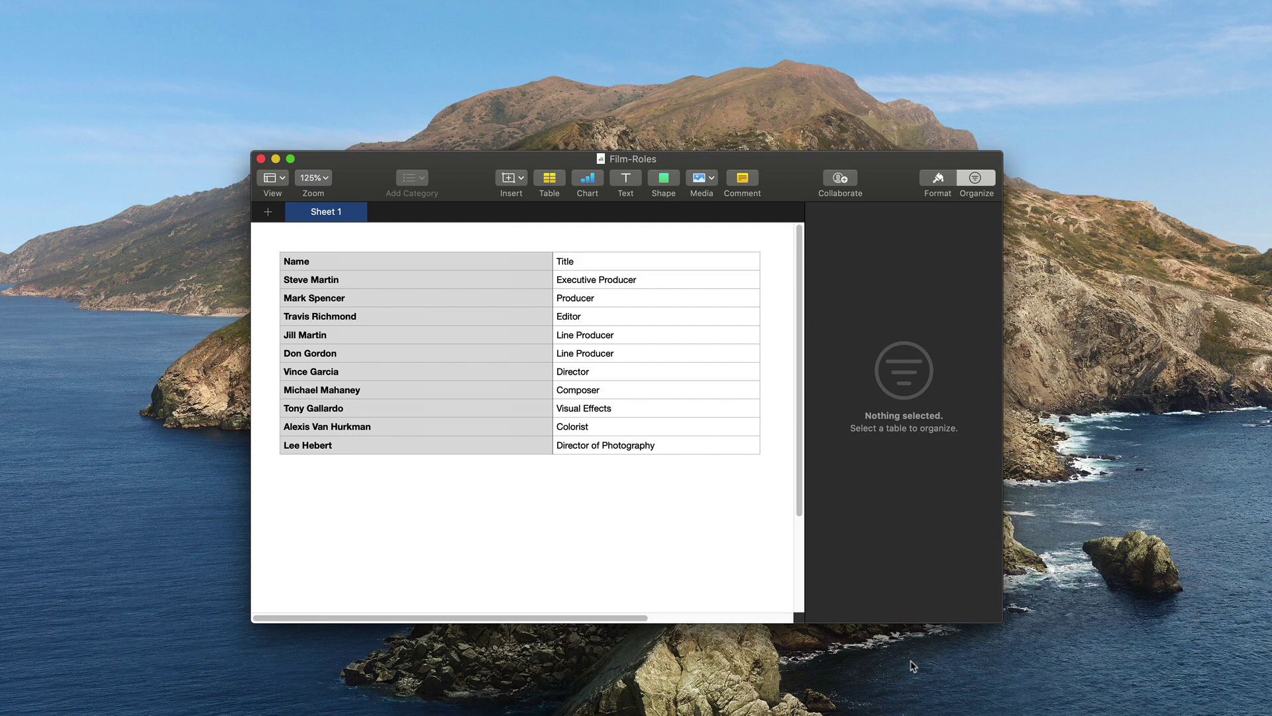
click(376, 259)
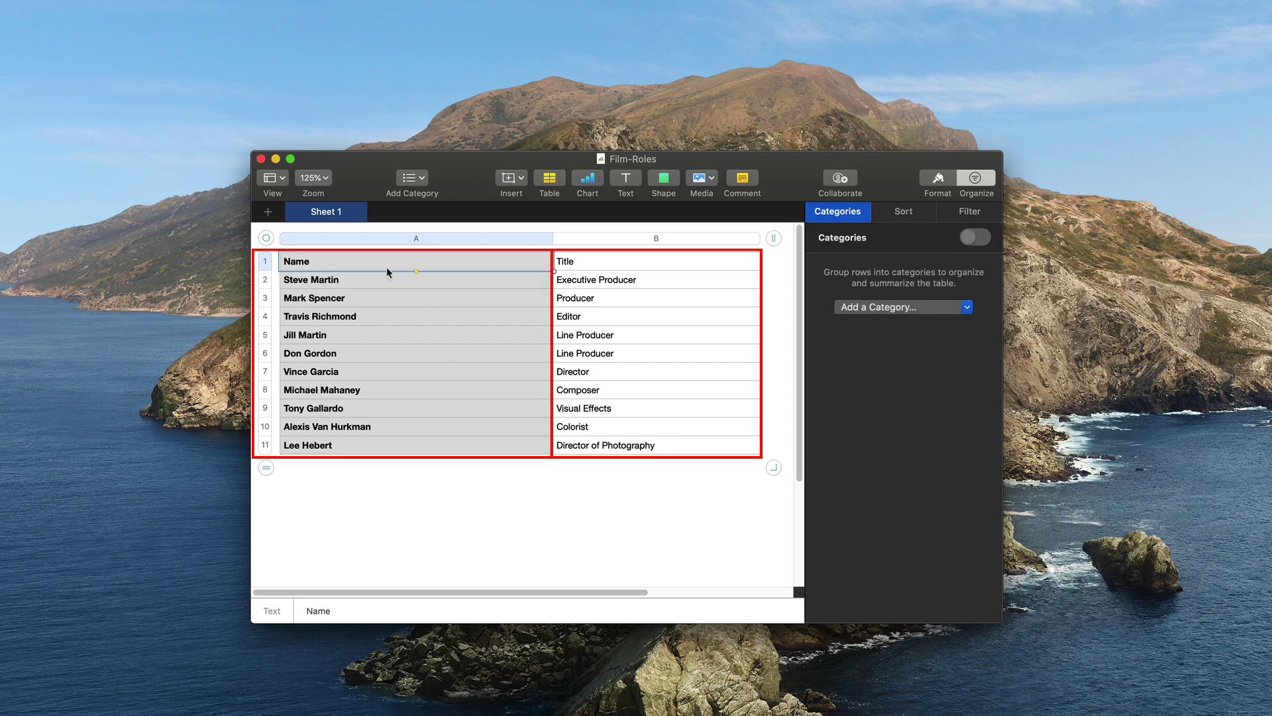
click(596, 264)
click(480, 262)
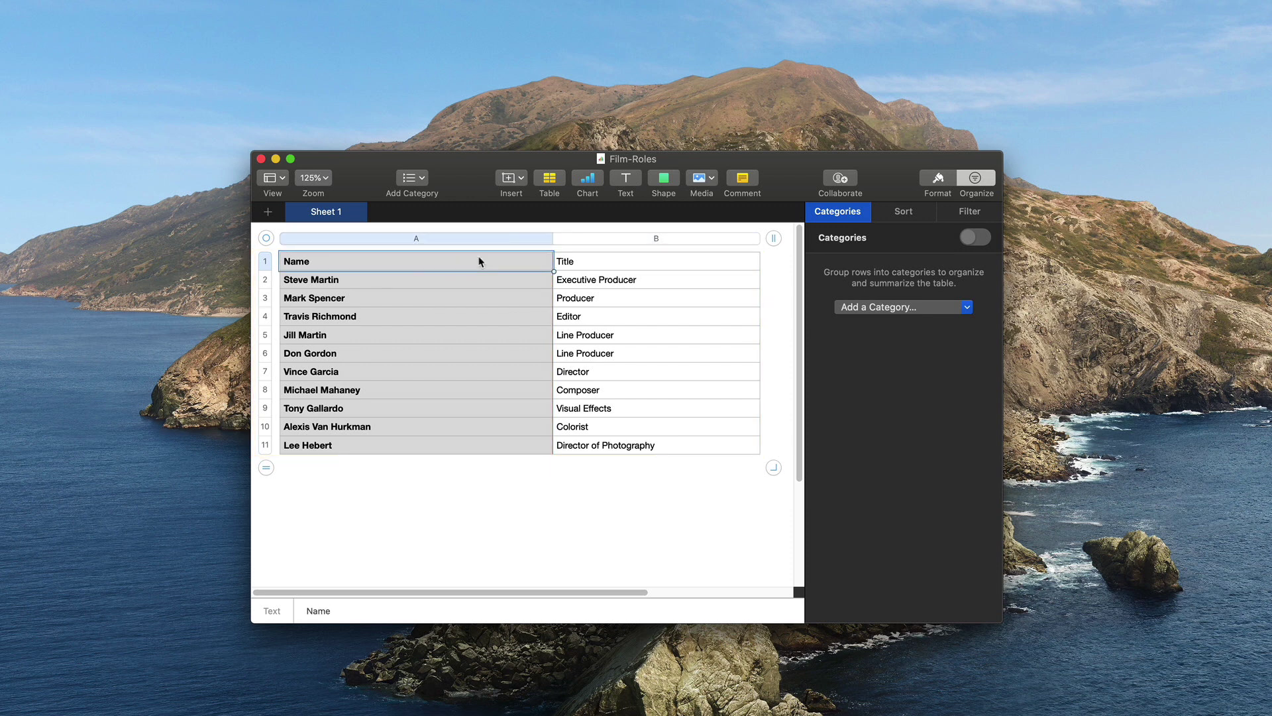
click(618, 267)
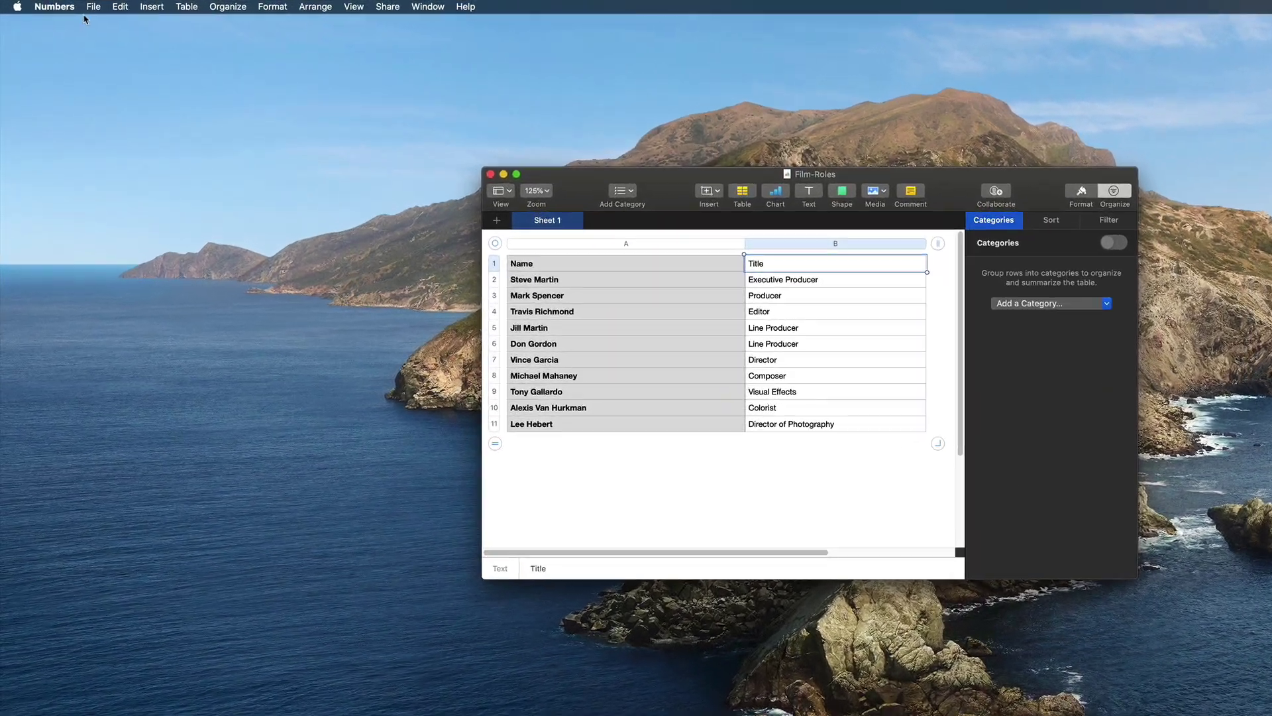
Export the Numbers table as a CSV file to the Desktop.
click(73, 5)
mouse_move(143, 166)
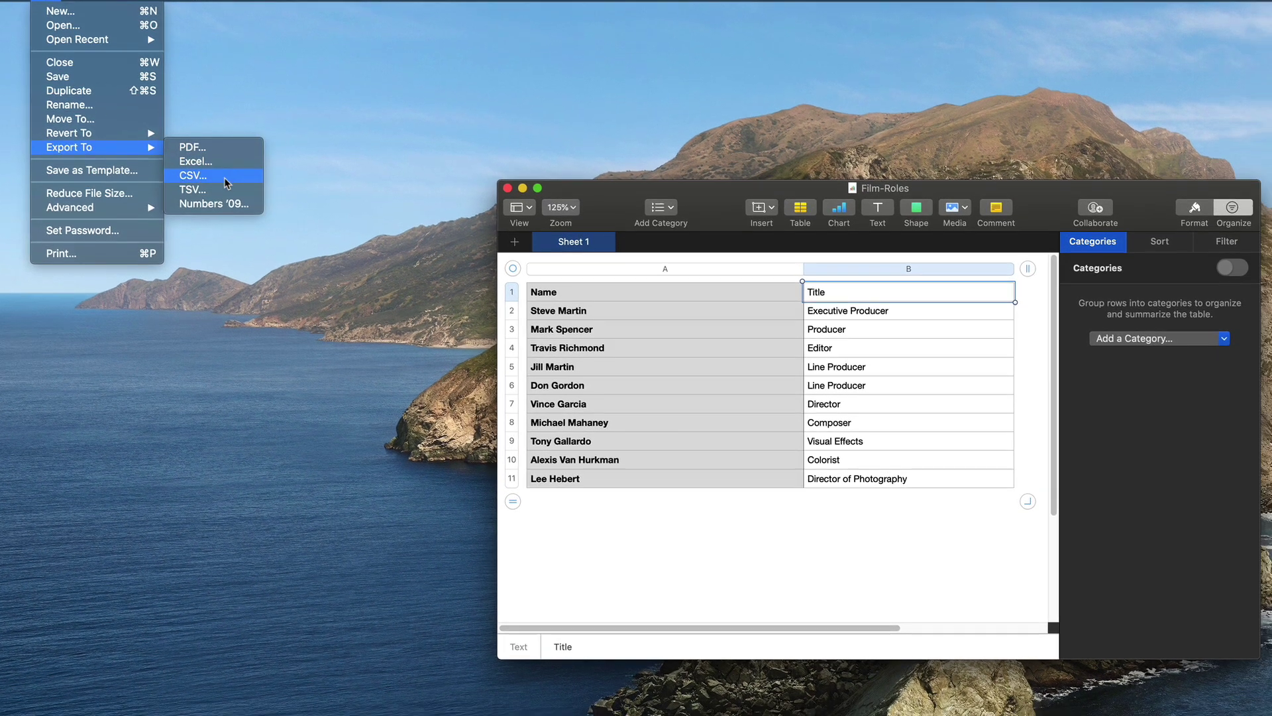
click(258, 190)
click(915, 376)
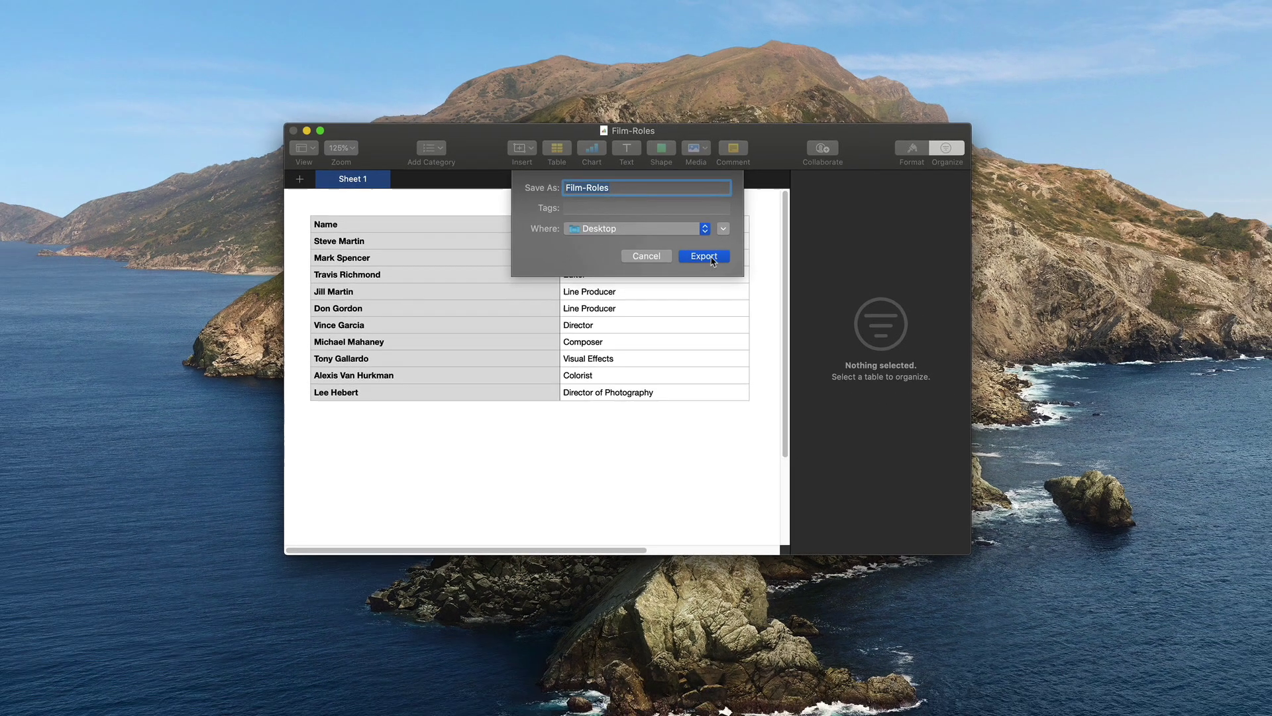
click(723, 272)
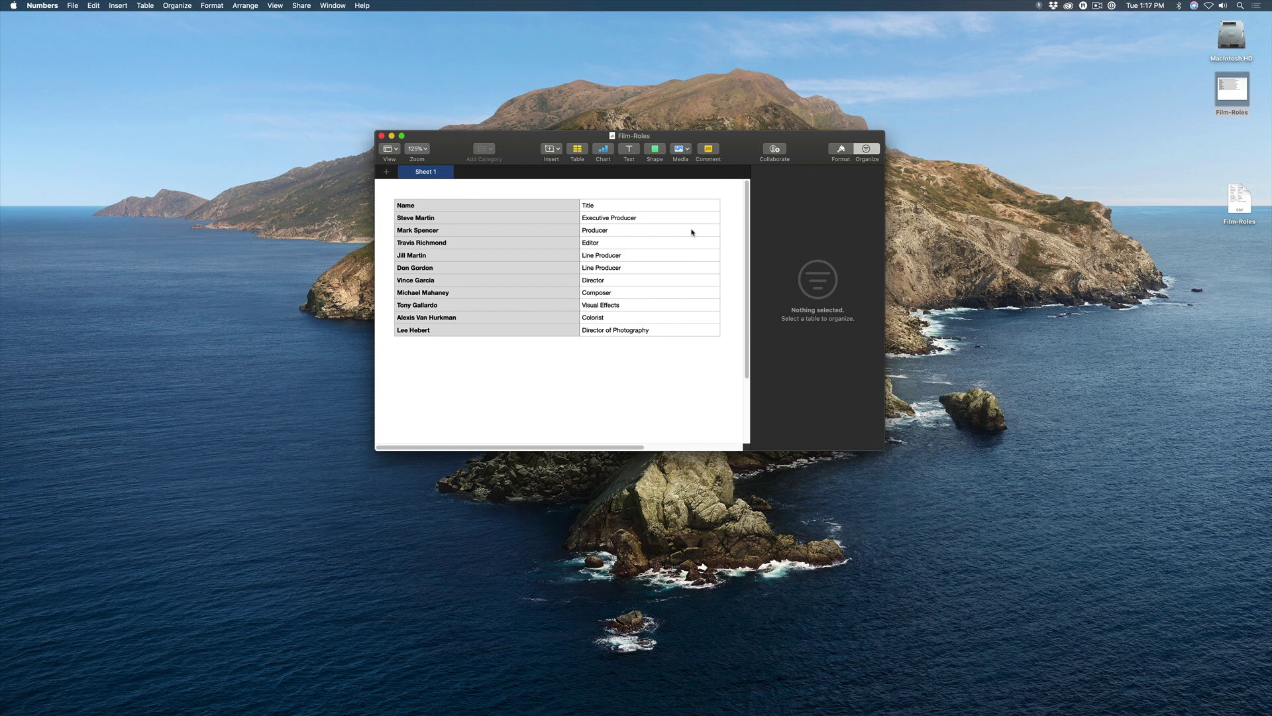
Open the exported Film-Roles CSV file in TextEdit.
right_click(1248, 200)
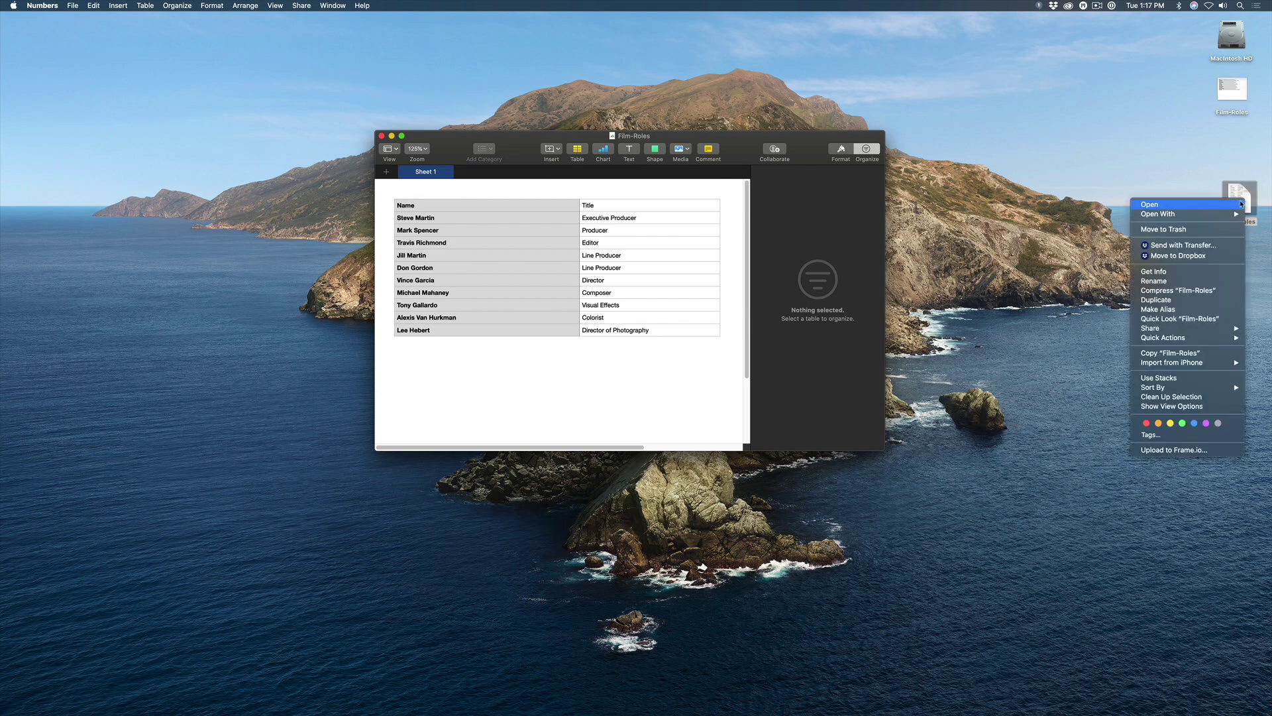
mouse_move(1206, 215)
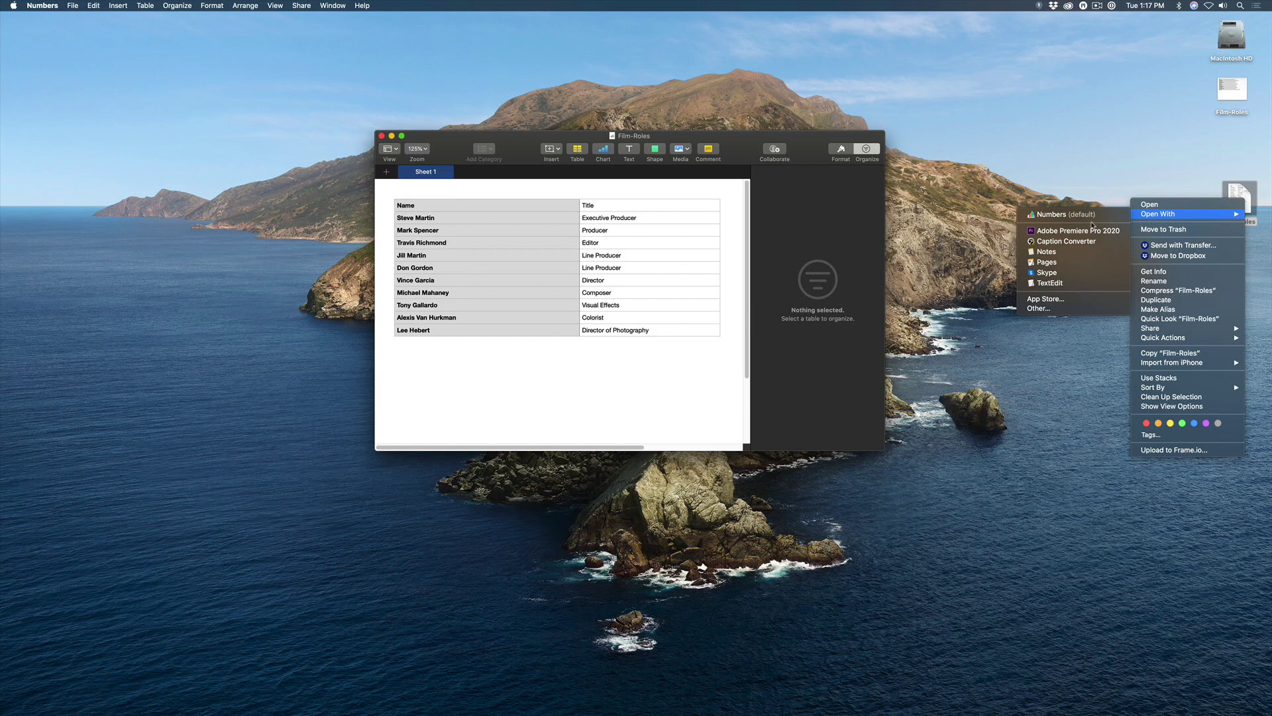
click(1059, 283)
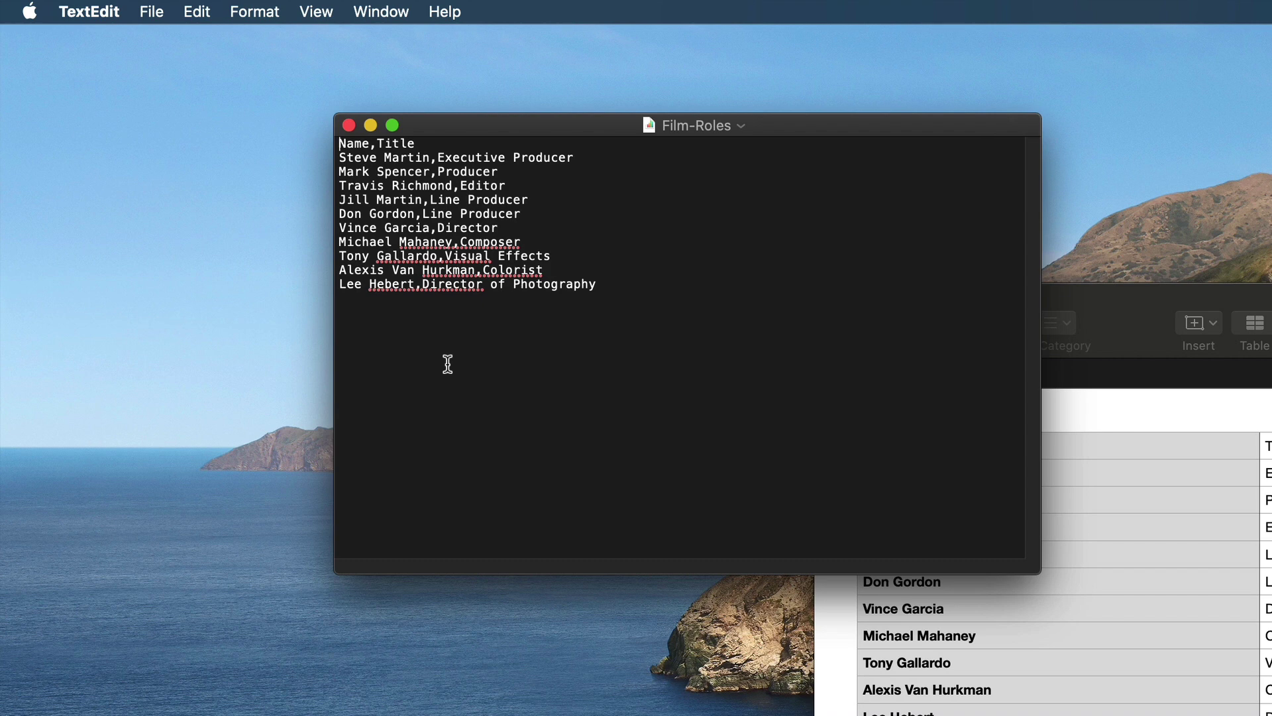
Replace all commas with semicolons in the Film-Roles file and save it.
key(super+alt+f)
click(410, 154)
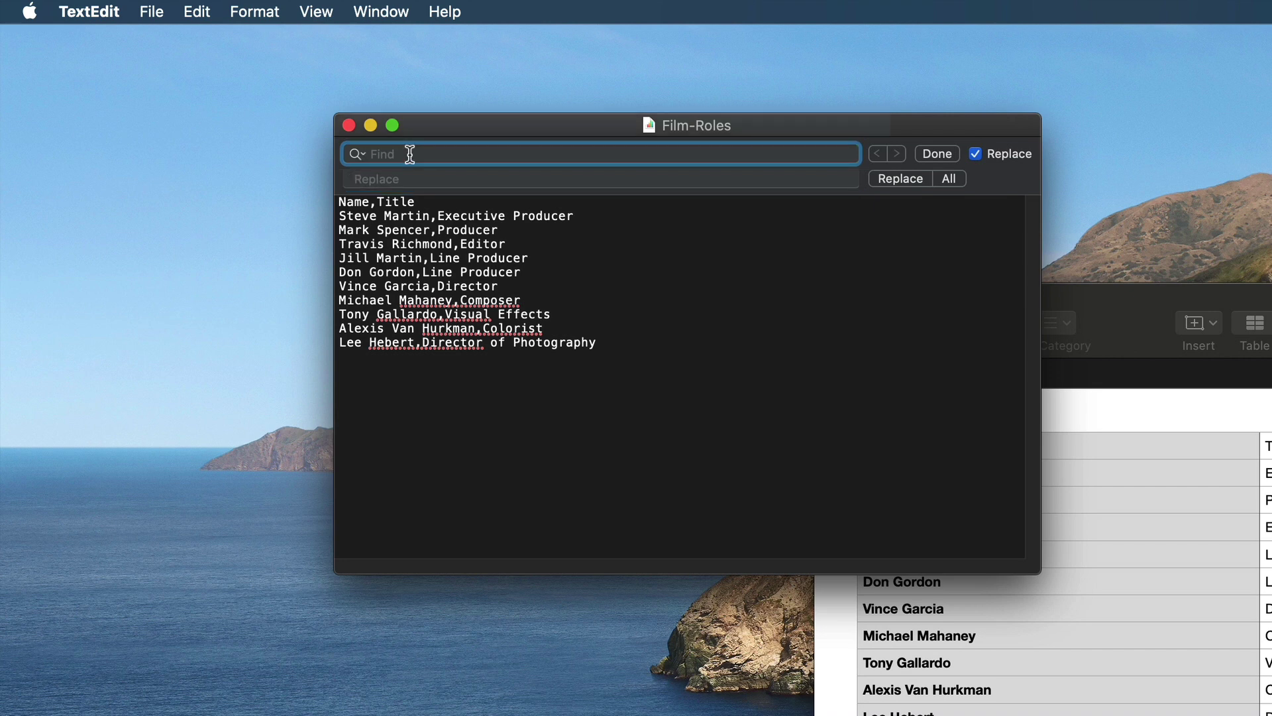
text(,)
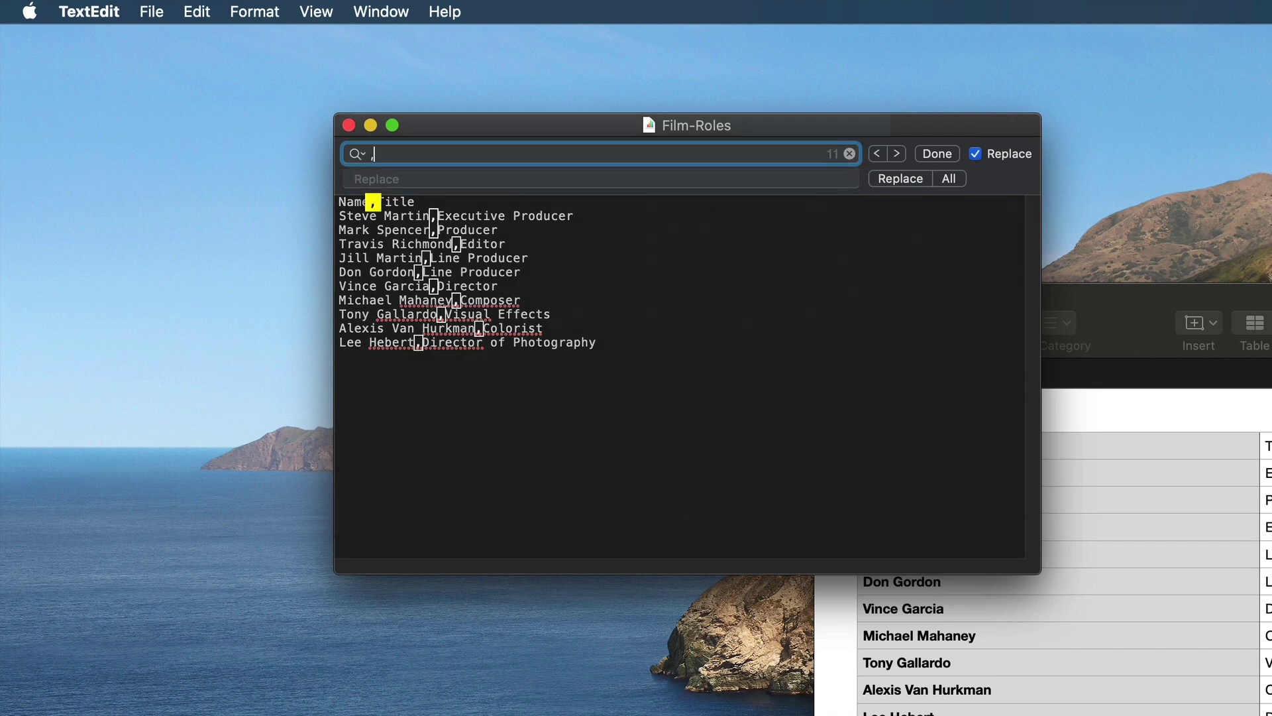
click(389, 179)
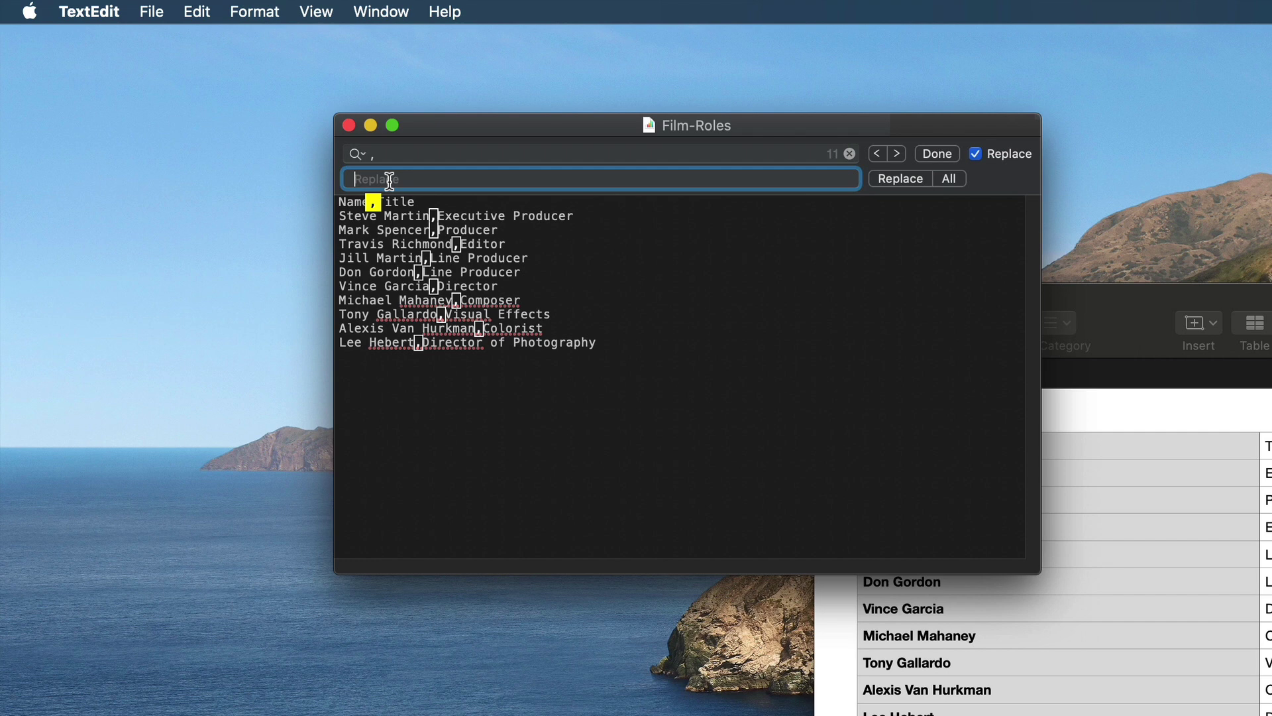
text(;)
click(949, 179)
click(153, 11)
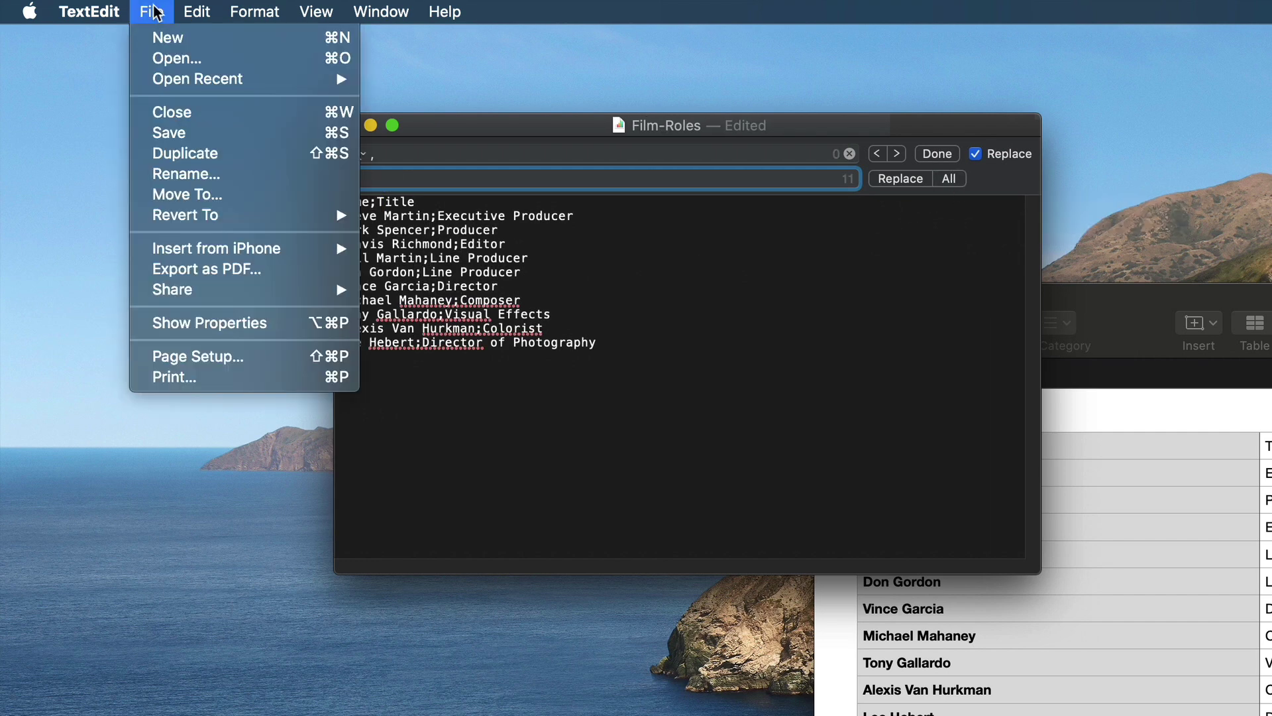
click(171, 133)
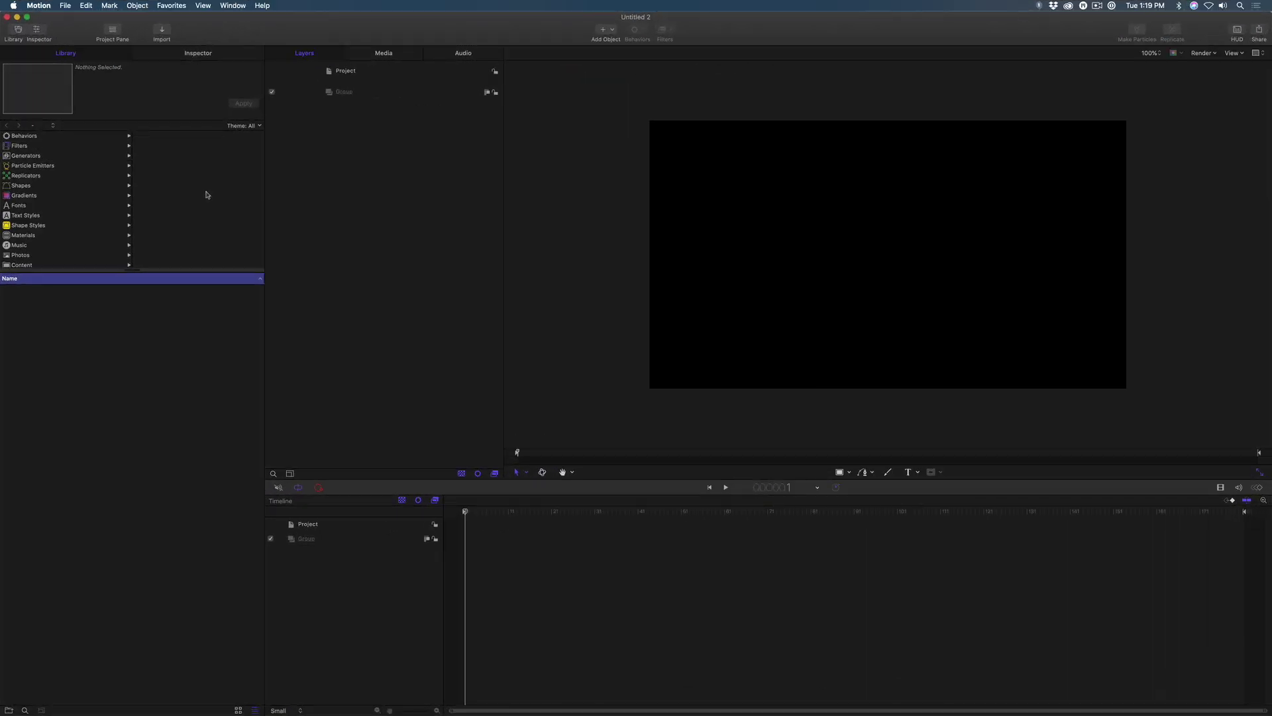
Choose the Snap-Lower Third template from the Snap category in Motion's Project Browser.
click(64, 7)
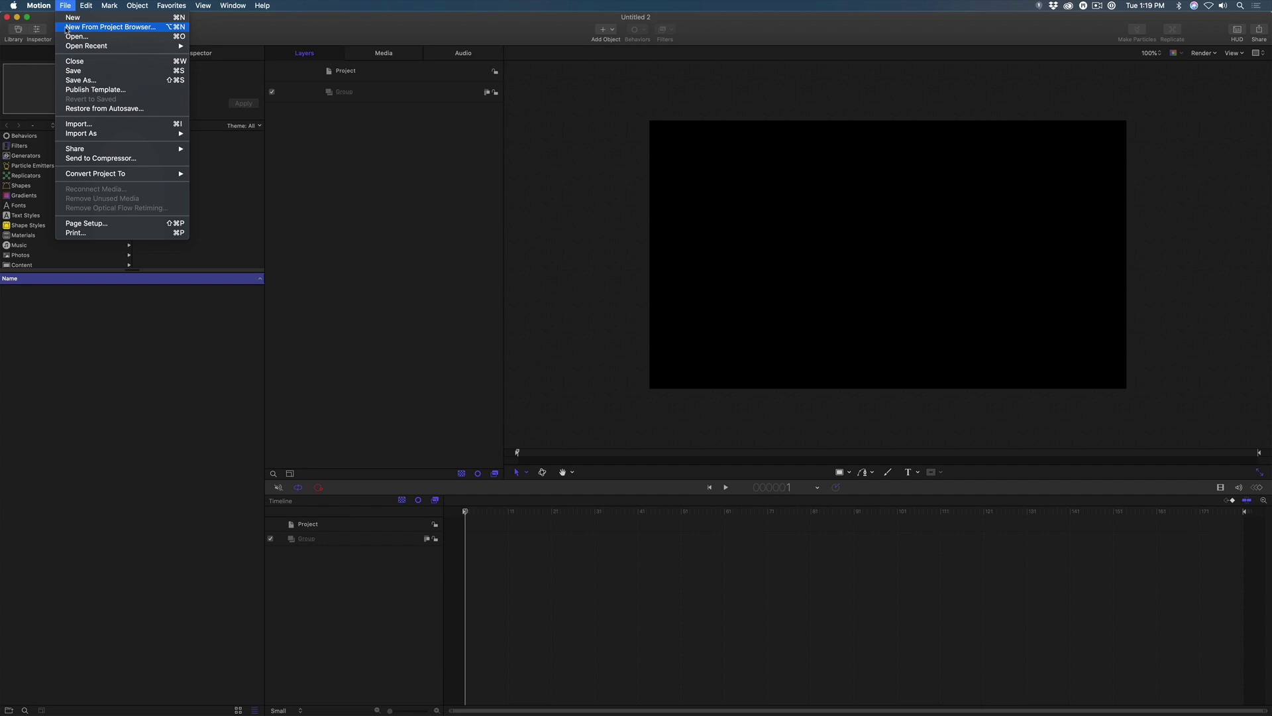
click(66, 27)
click(419, 218)
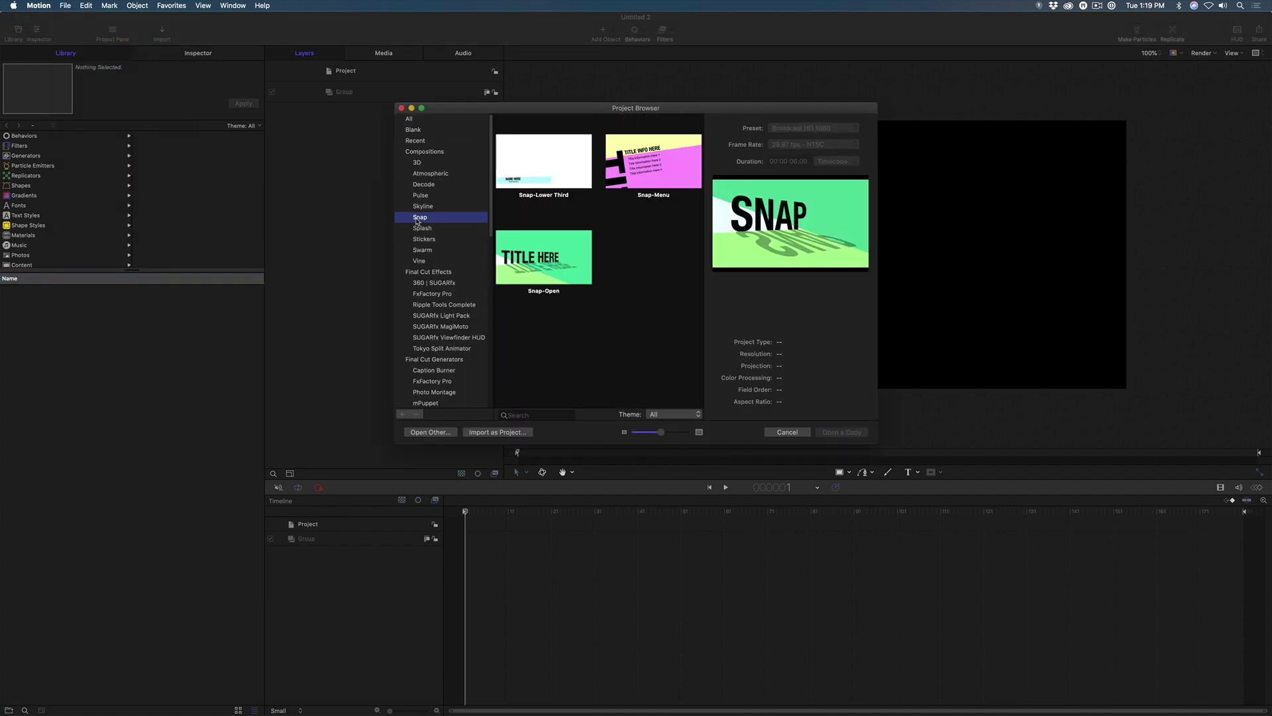
click(554, 174)
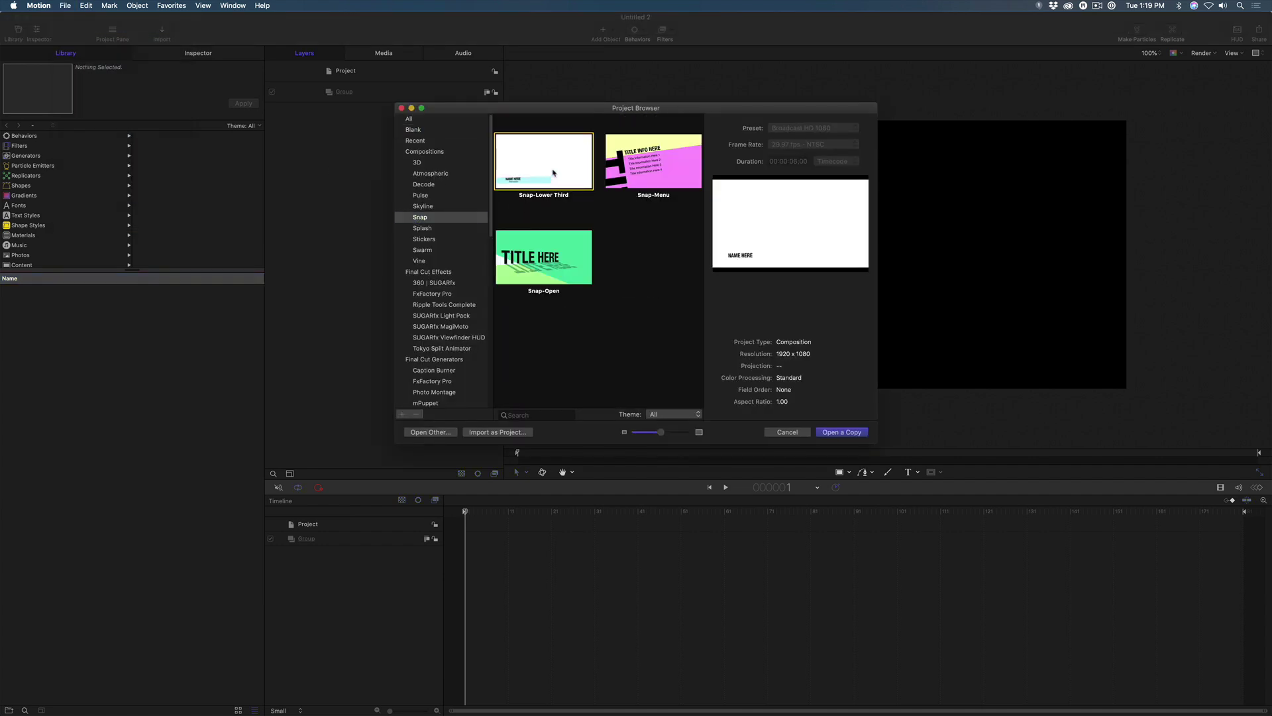
Open a copy of Snap-Lower Third, preview its animation, and expand Text Elements.
click(841, 432)
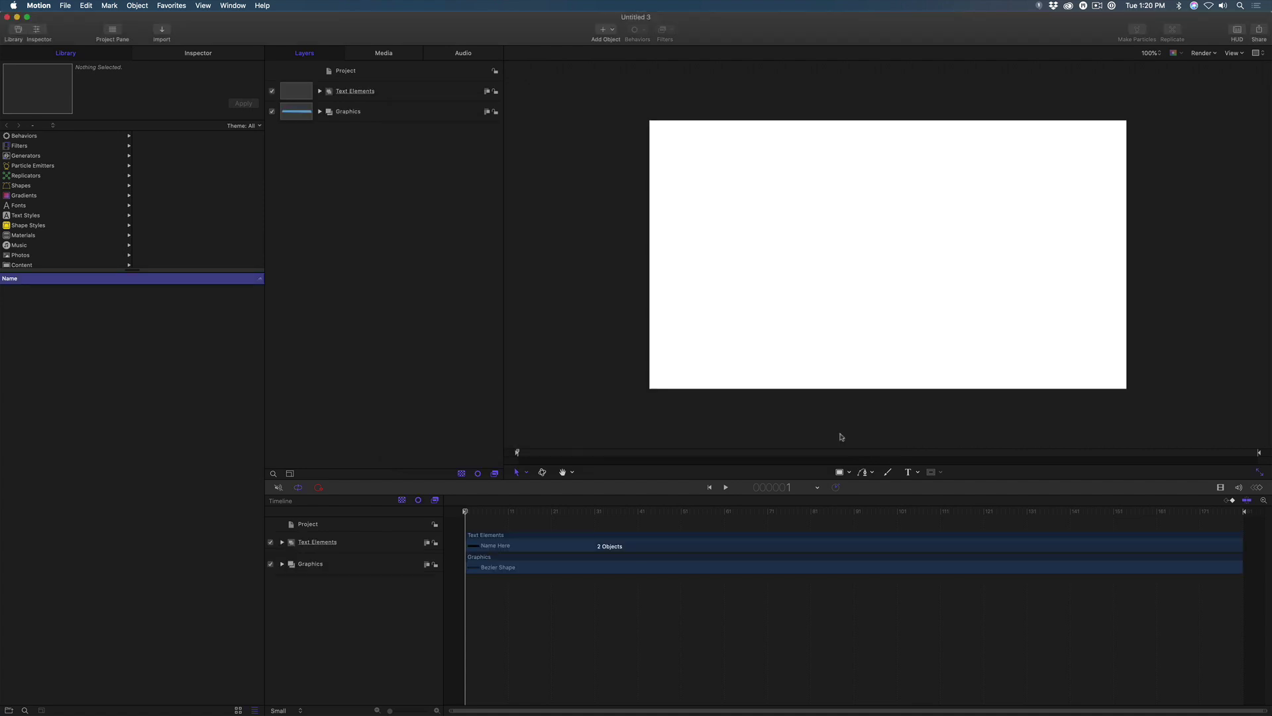
key(space)
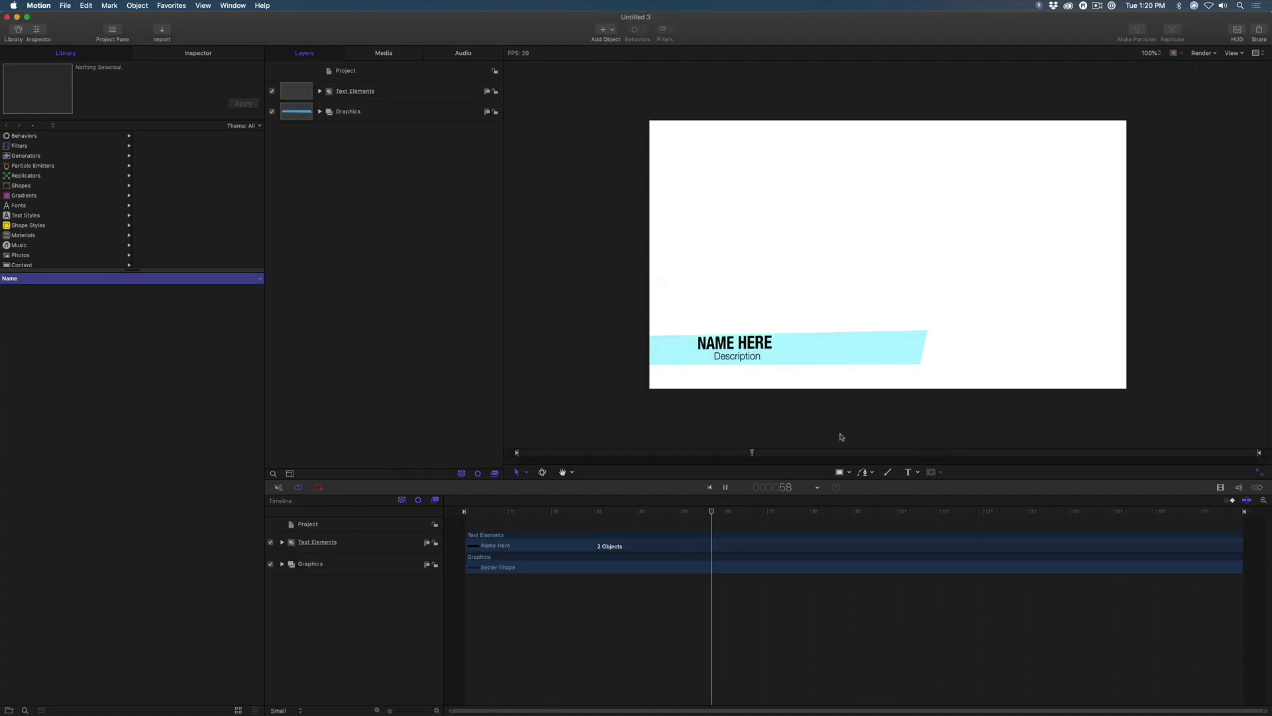
key(space)
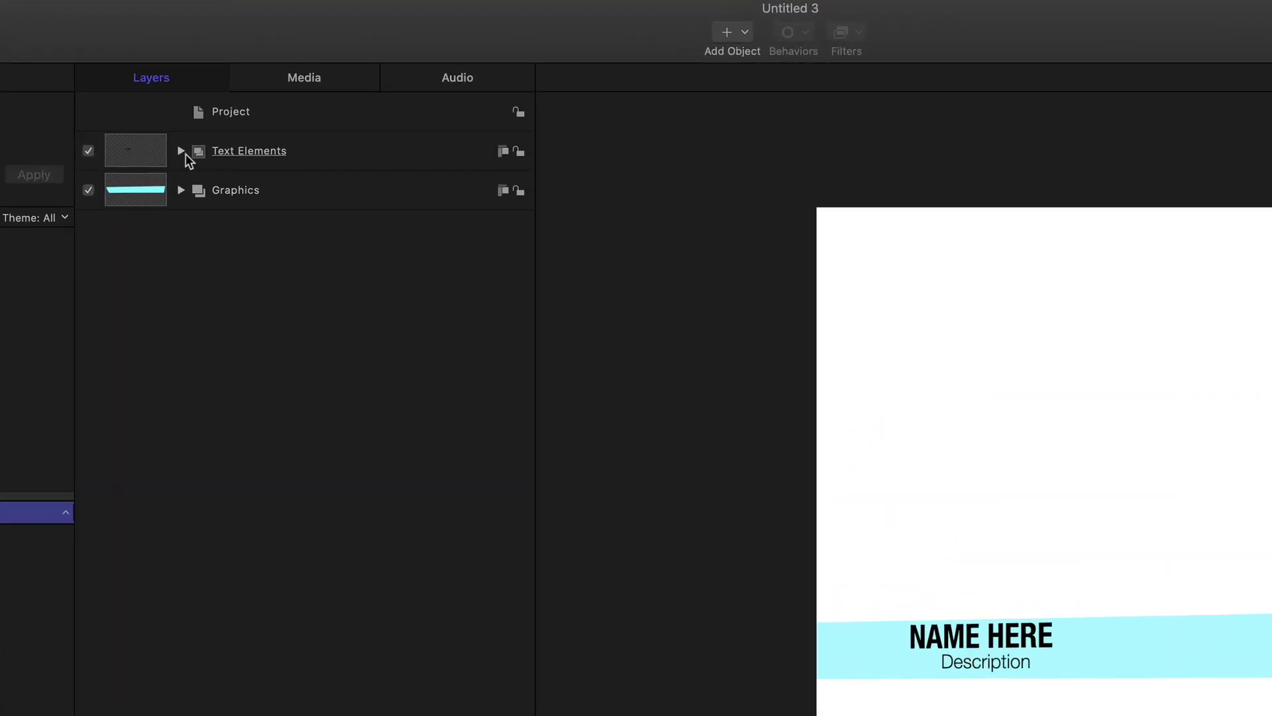
click(262, 118)
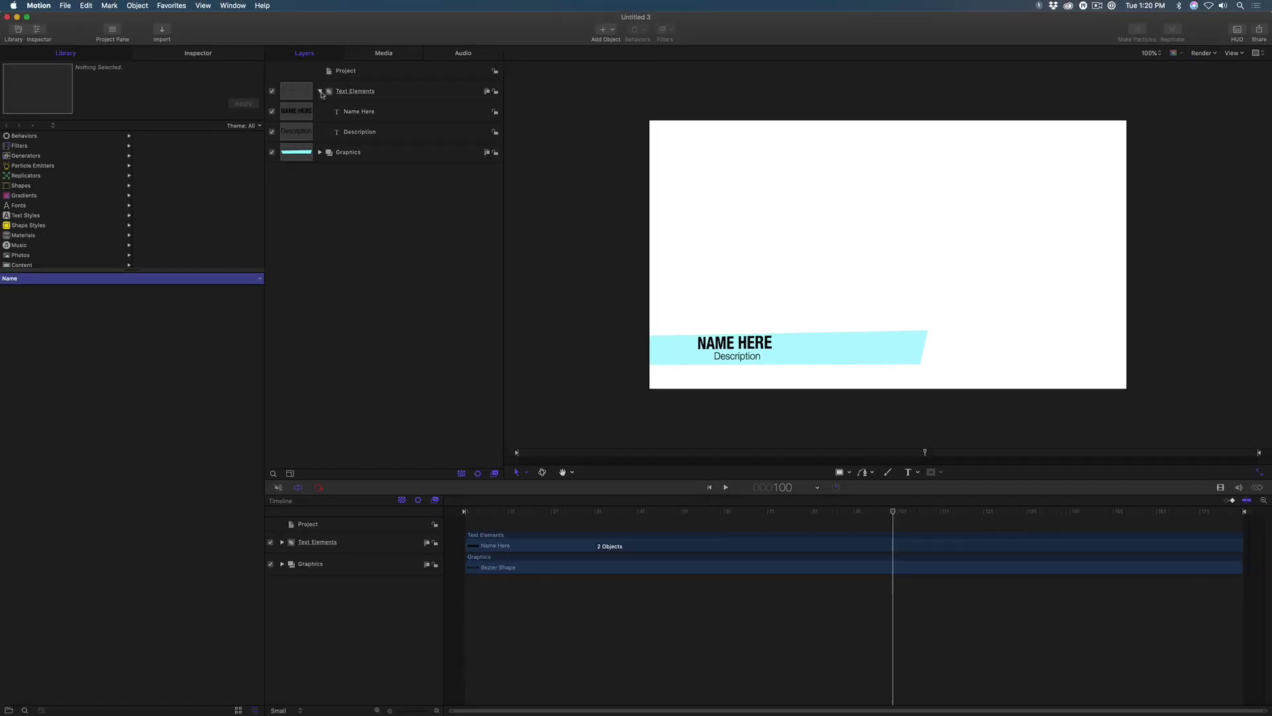
Save the Motion project to the Desktop named Snap Lower Third.
click(66, 7)
click(81, 74)
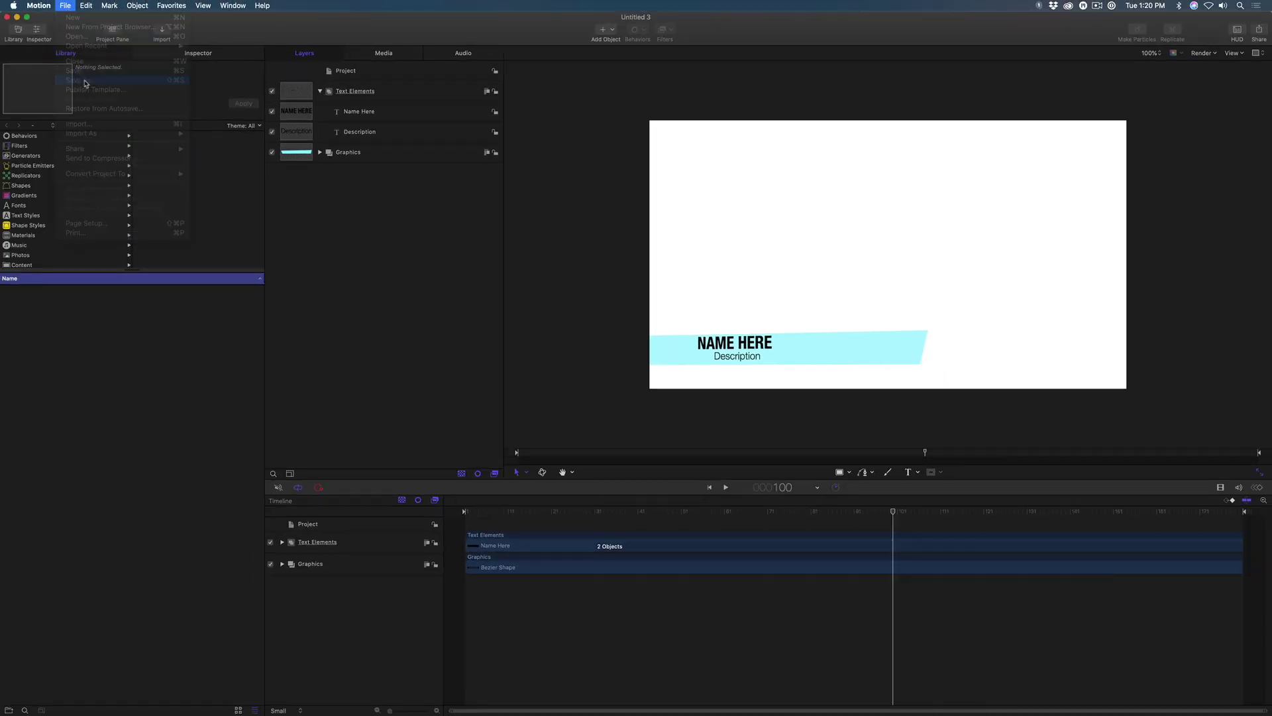
text(Lower Third)
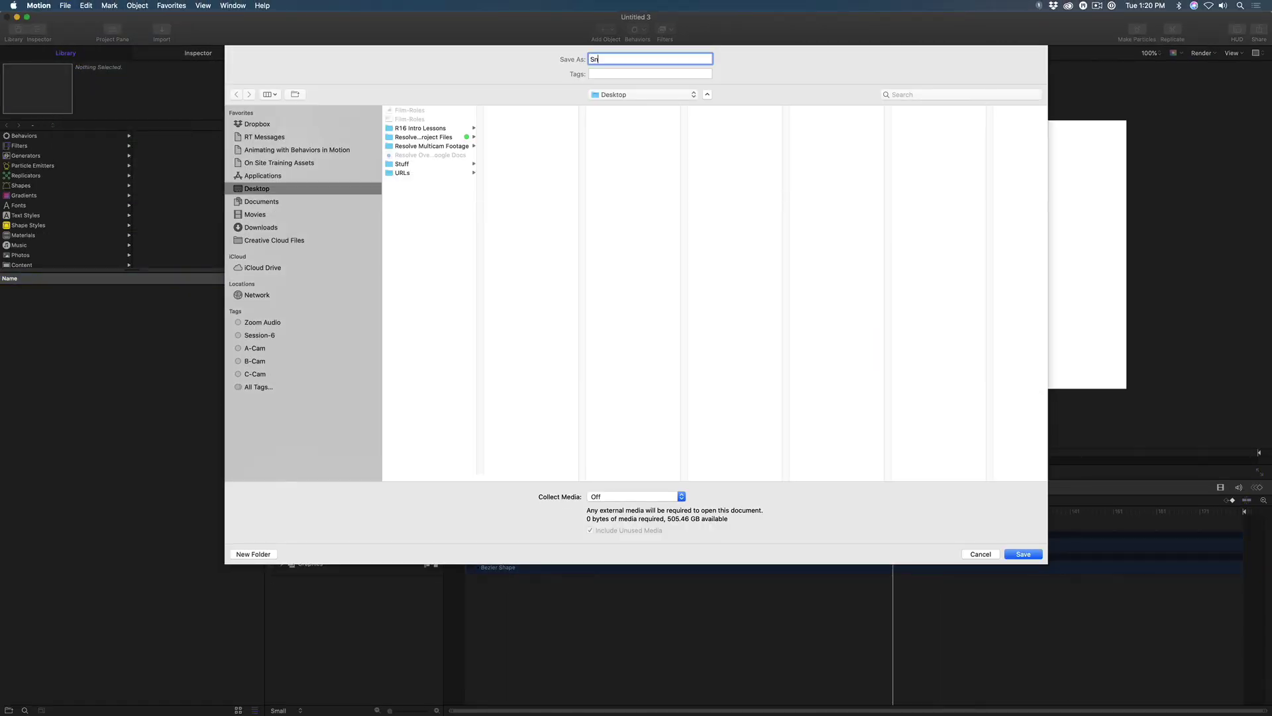
key(Return)
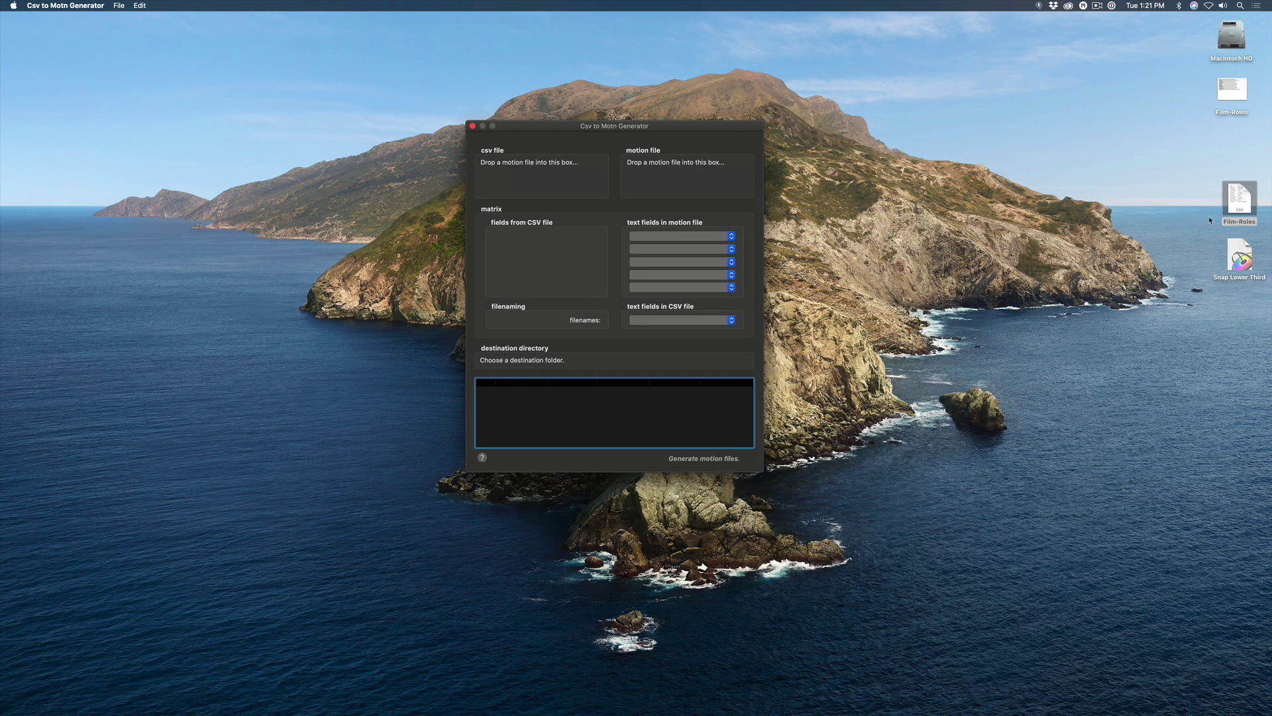
Load Film-Roles as the CSV source and Snap Lower Third as the motion template.
drag(1241, 208, 517, 179)
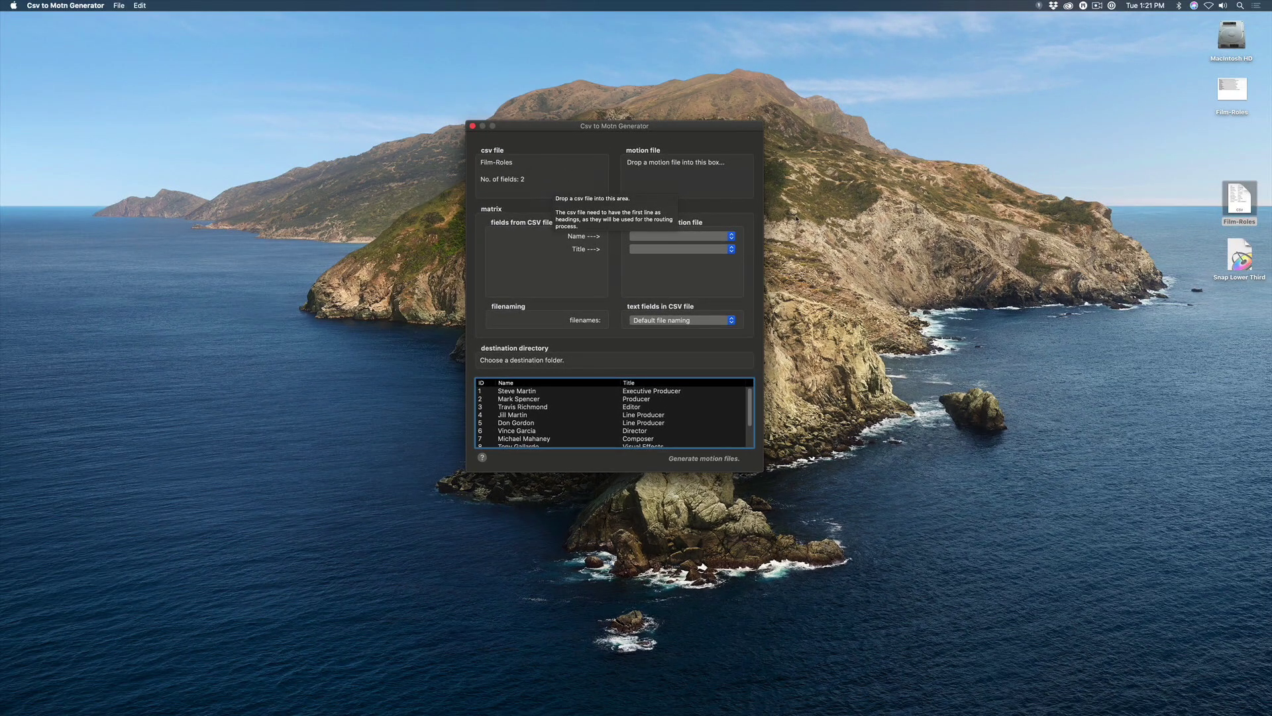
drag(1240, 255, 693, 182)
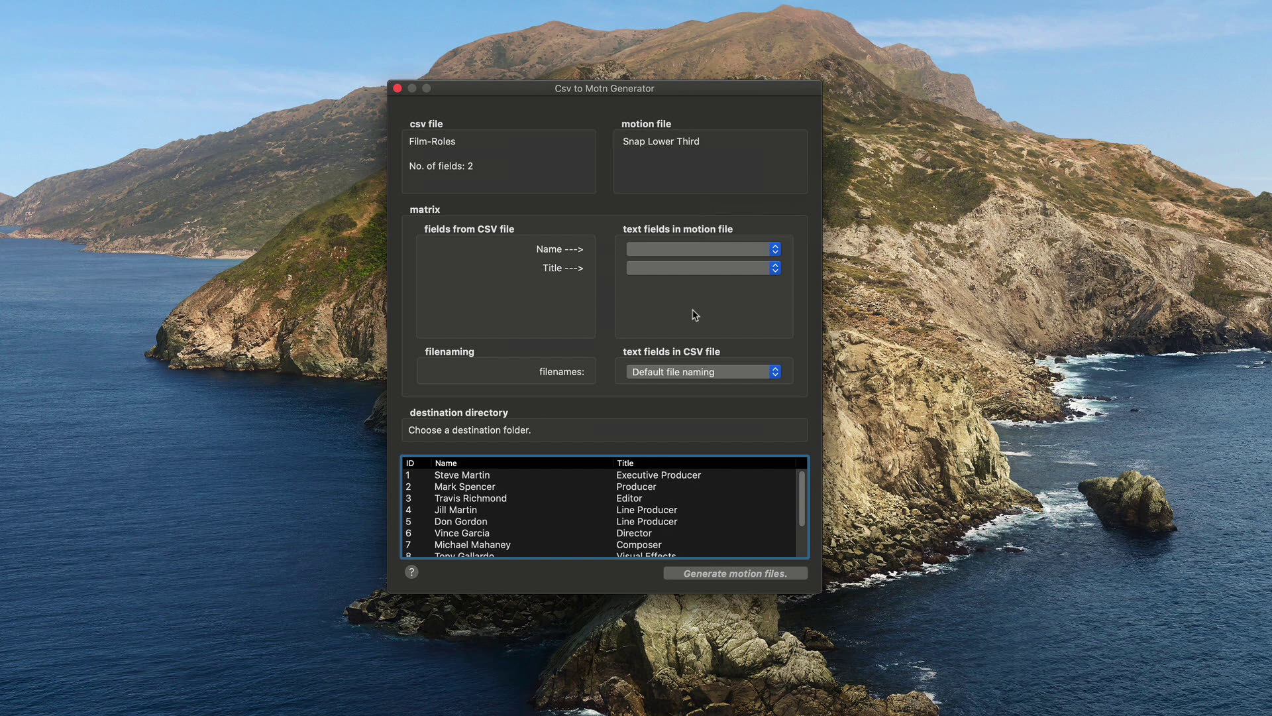
Map the Name field to Name Here and Title to Description.
click(699, 250)
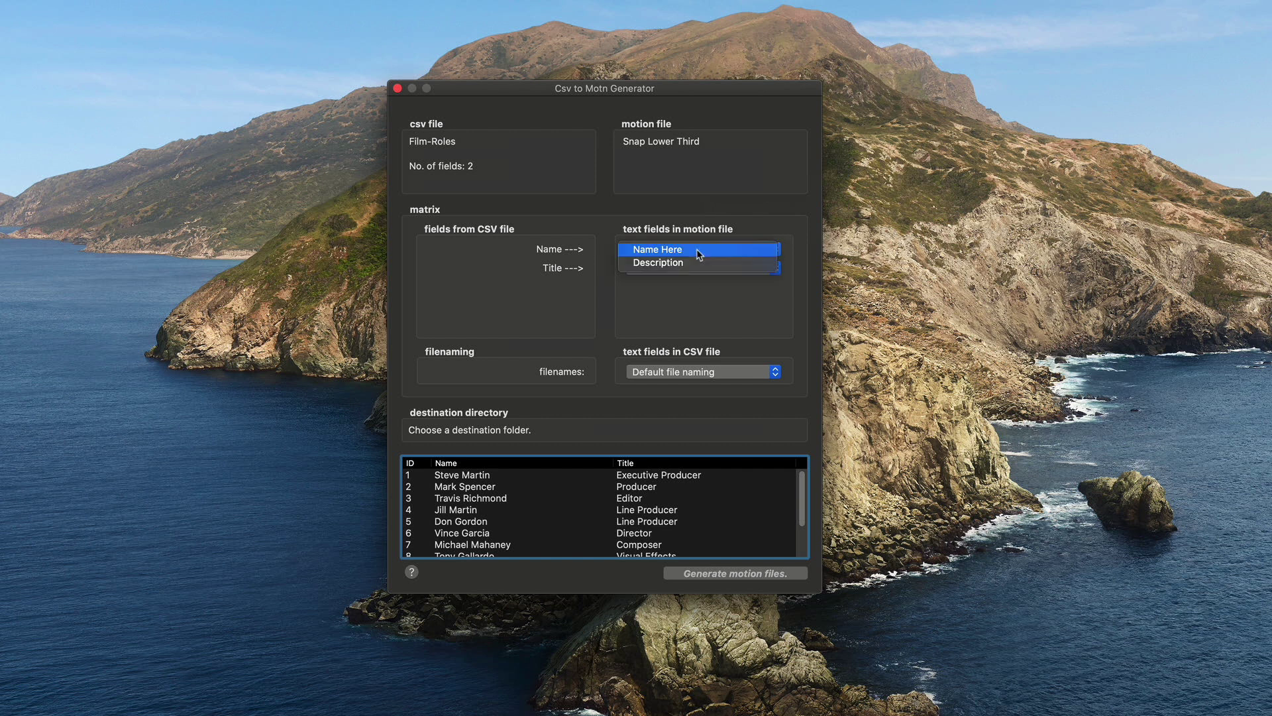
click(699, 251)
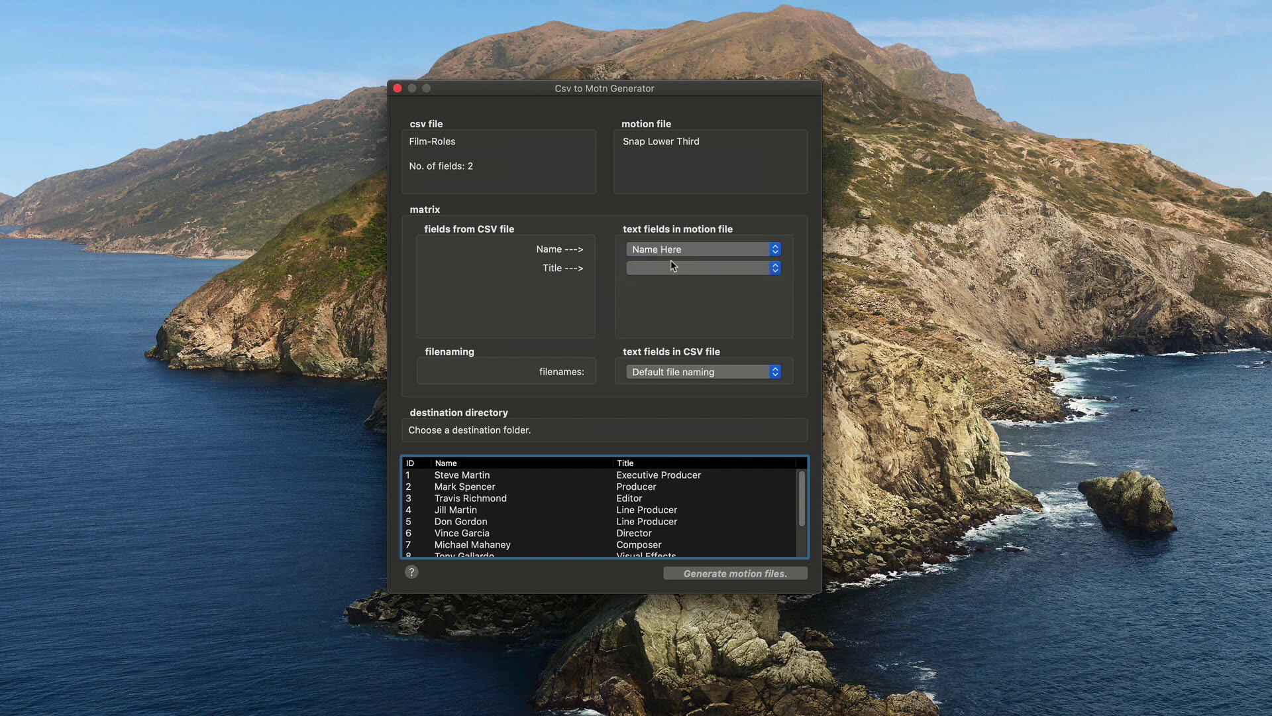
click(670, 268)
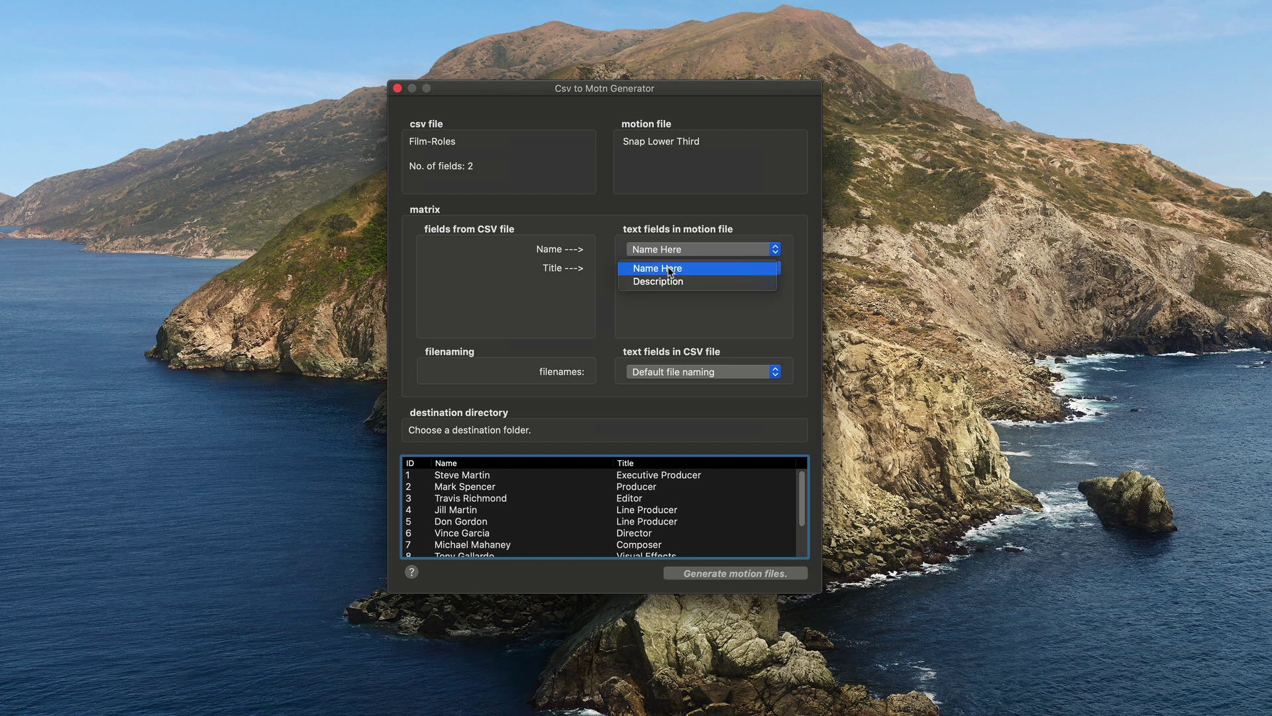
click(672, 282)
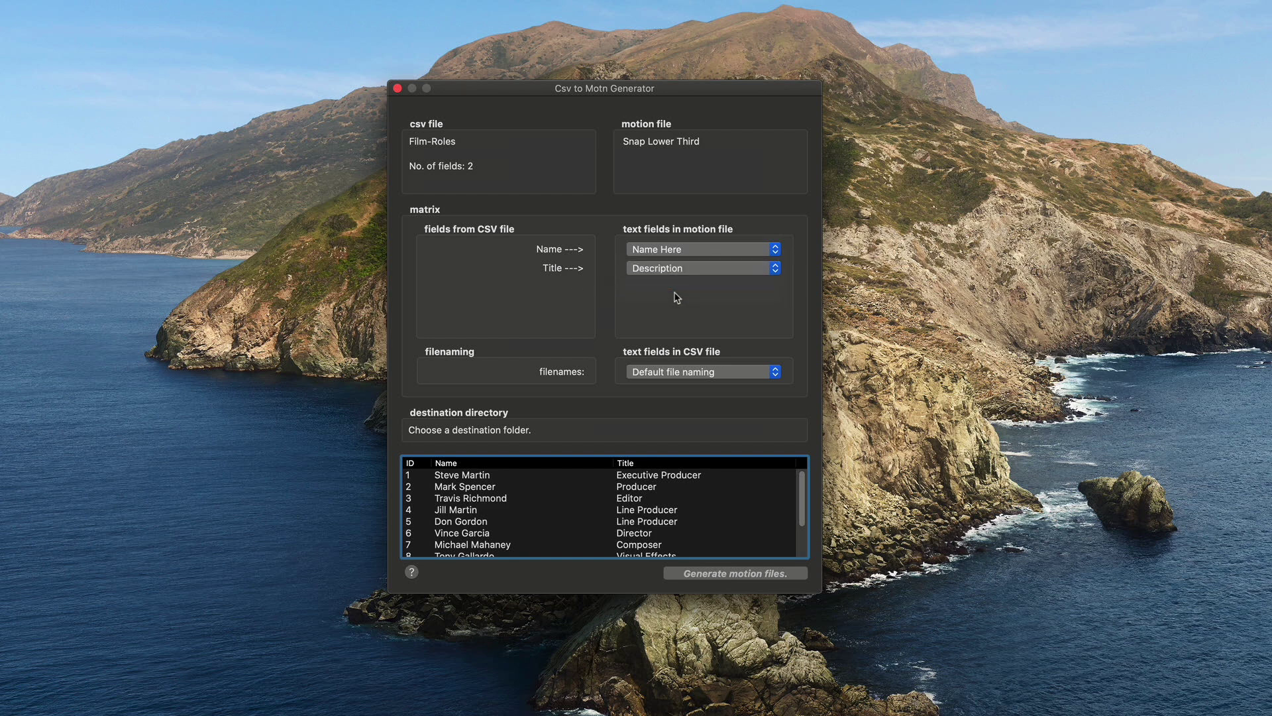
Generate the motion files into a new Desktop folder named Lower Thirds.
click(490, 432)
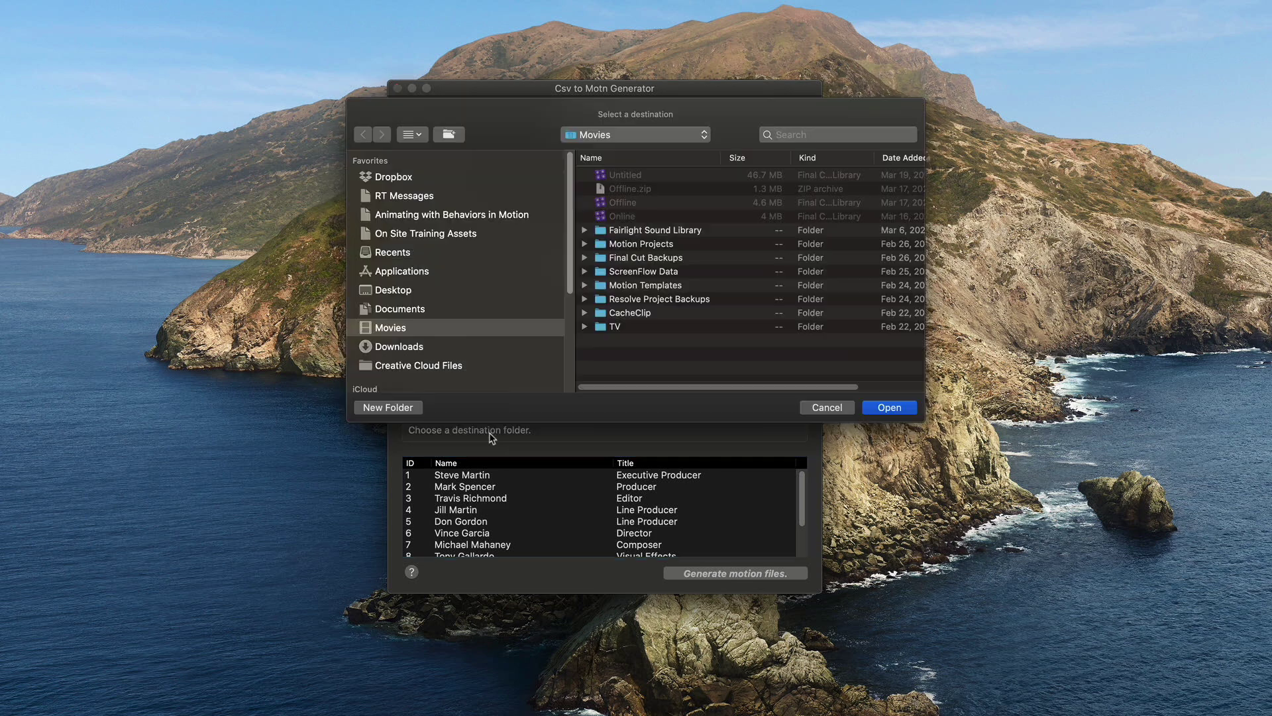
click(407, 410)
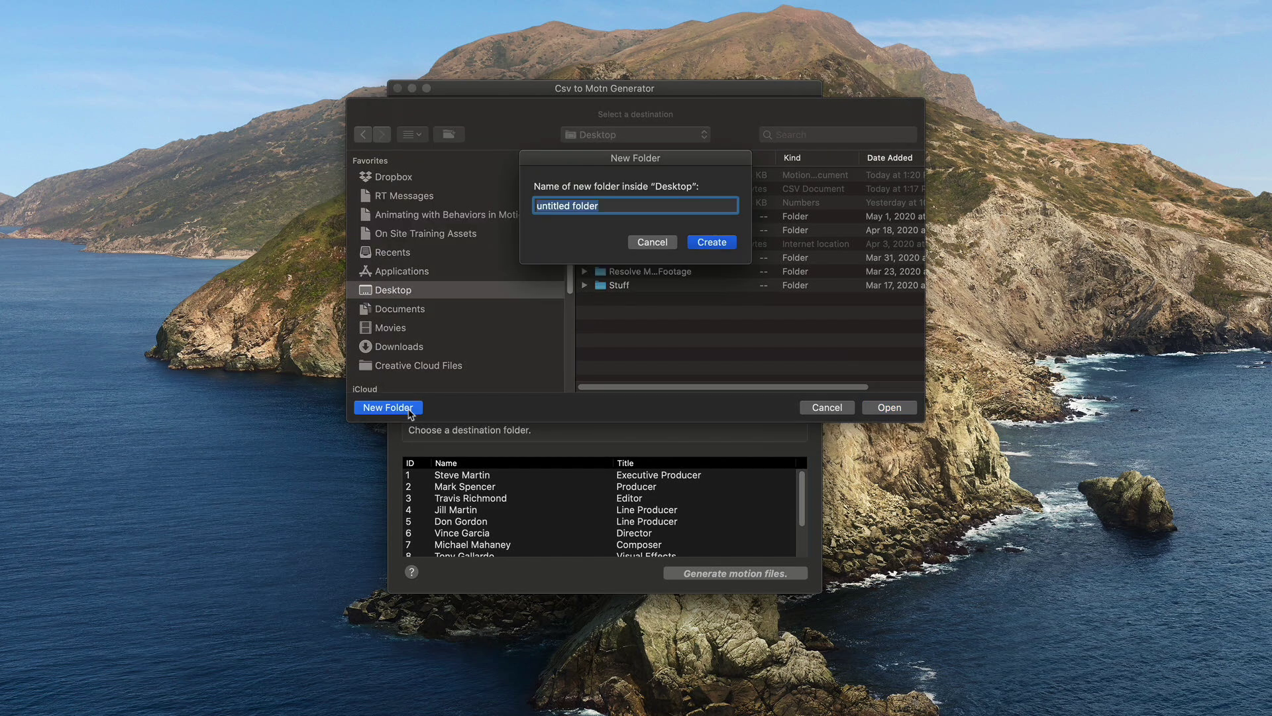
text(Lower Thirds)
key(Return)
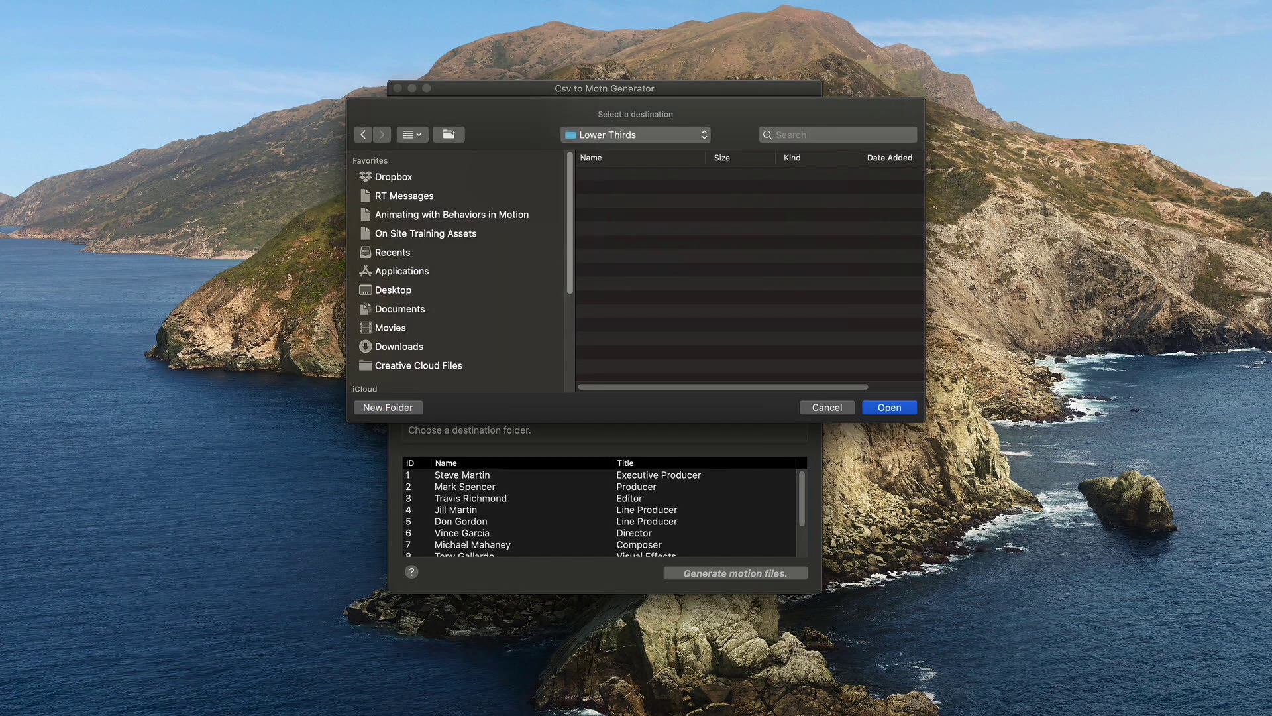
click(906, 411)
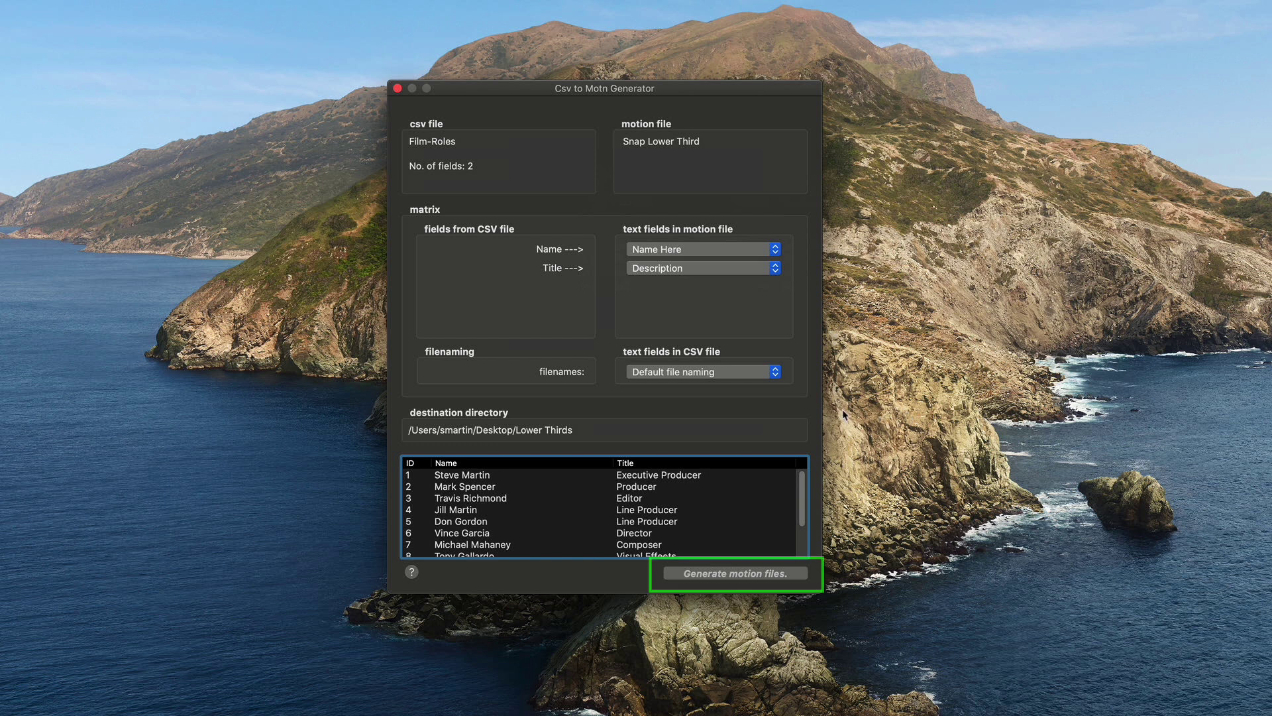
click(740, 580)
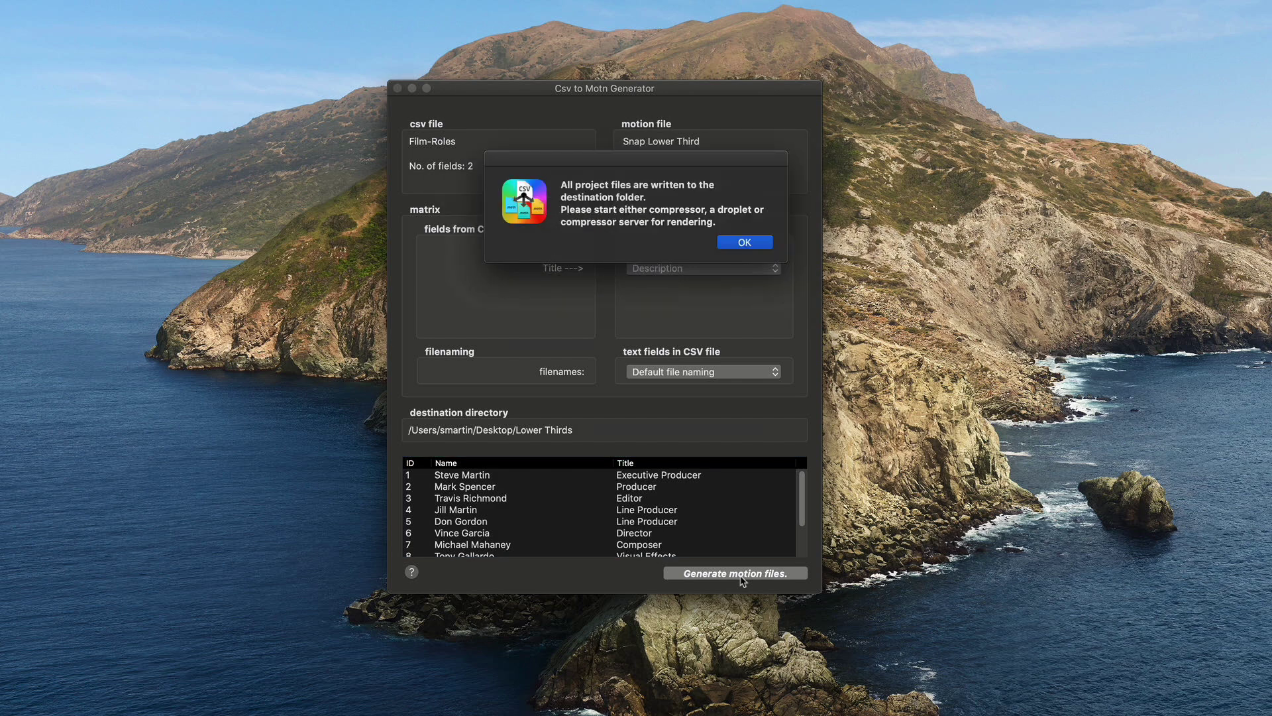
Dismiss the message, open the Lower Thirds folder, and browse the generated .motn files.
click(752, 244)
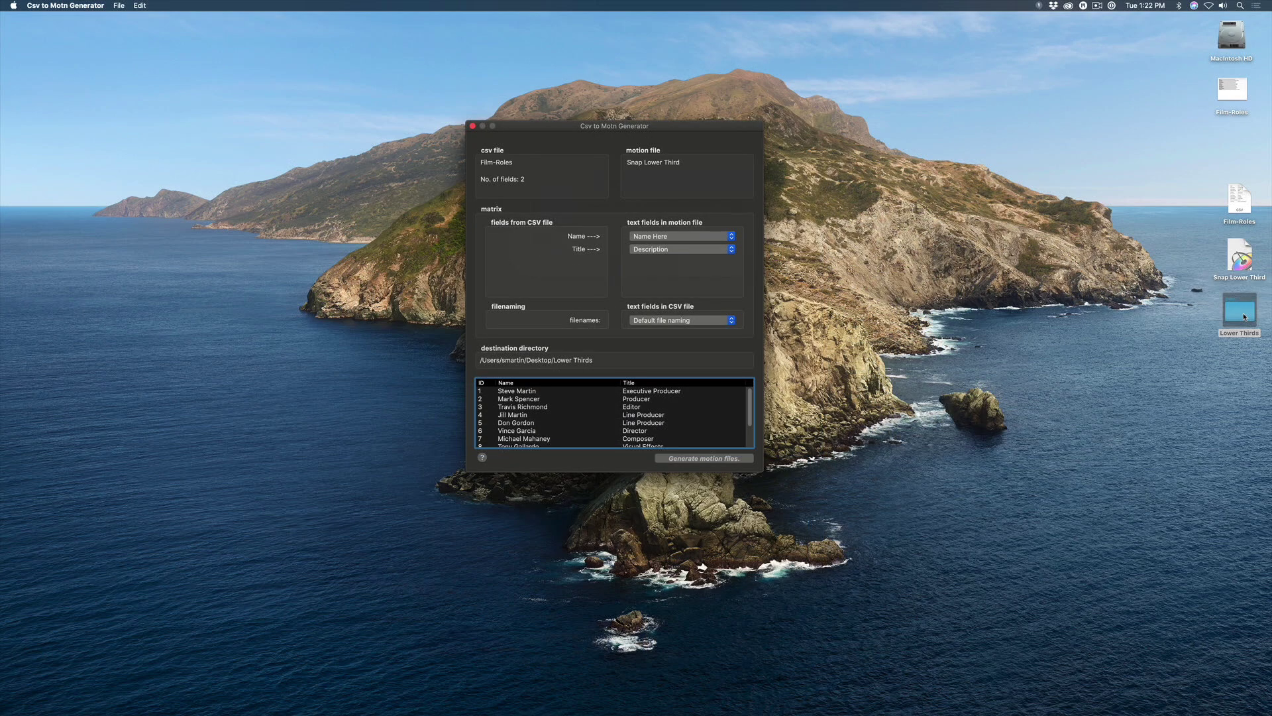
double_click(1245, 317)
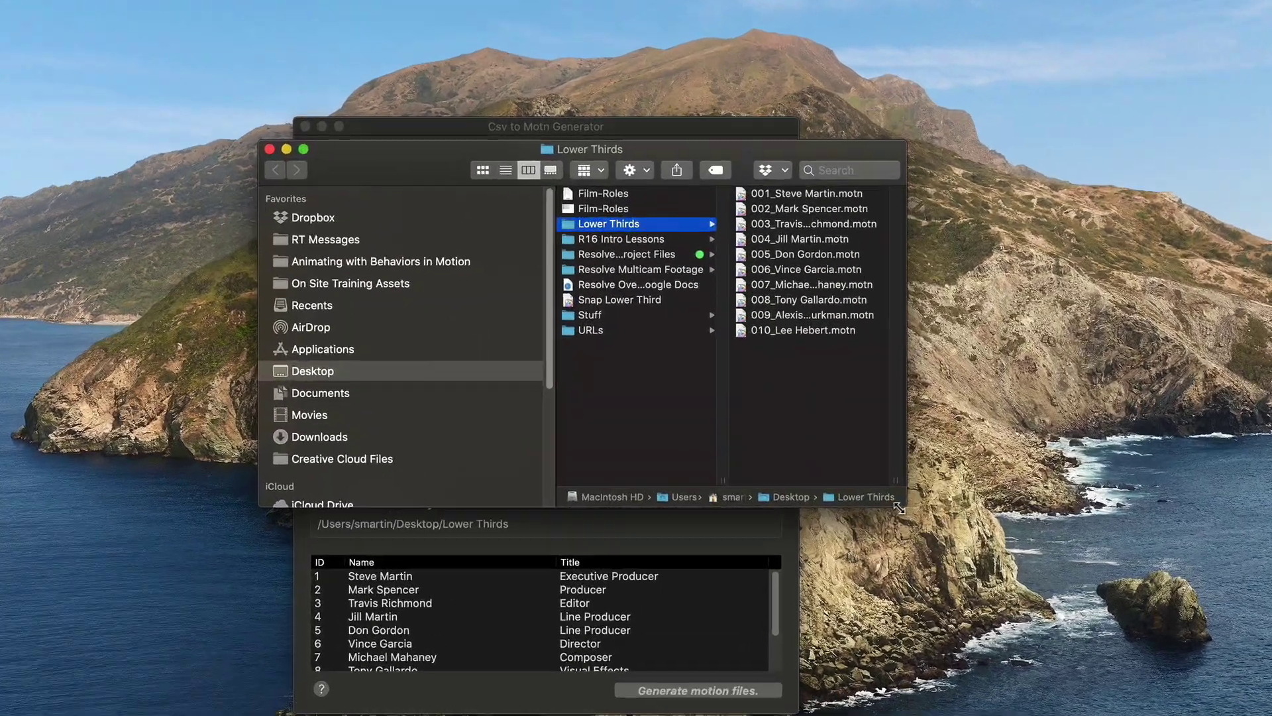
drag(827, 350, 1037, 464)
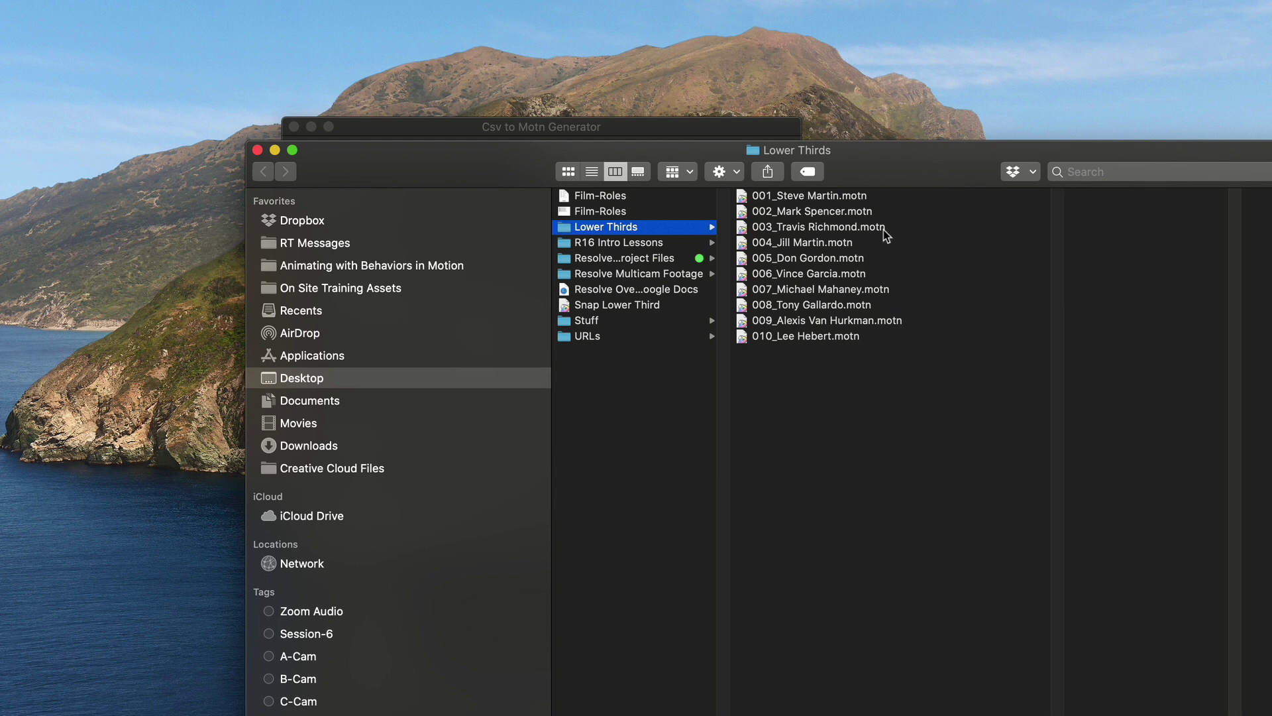
click(873, 199)
key(Down)
key(Down)
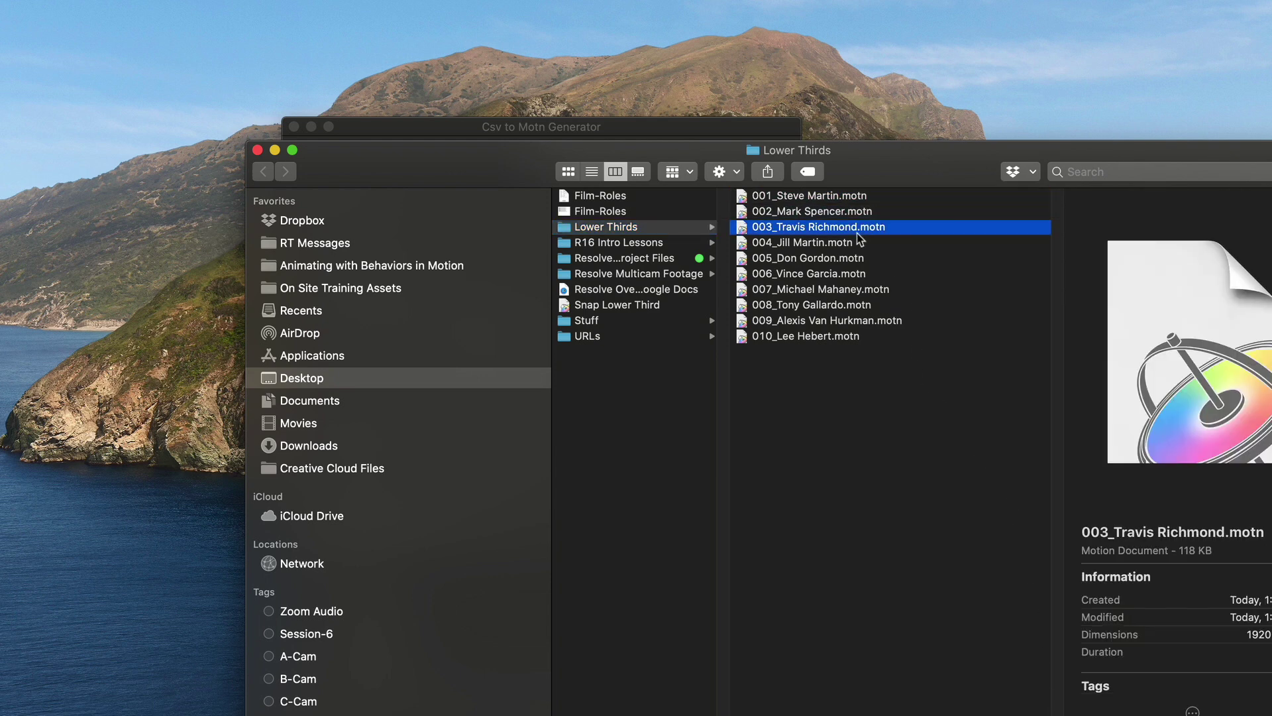
key(Down)
key(Down)
key(Down)
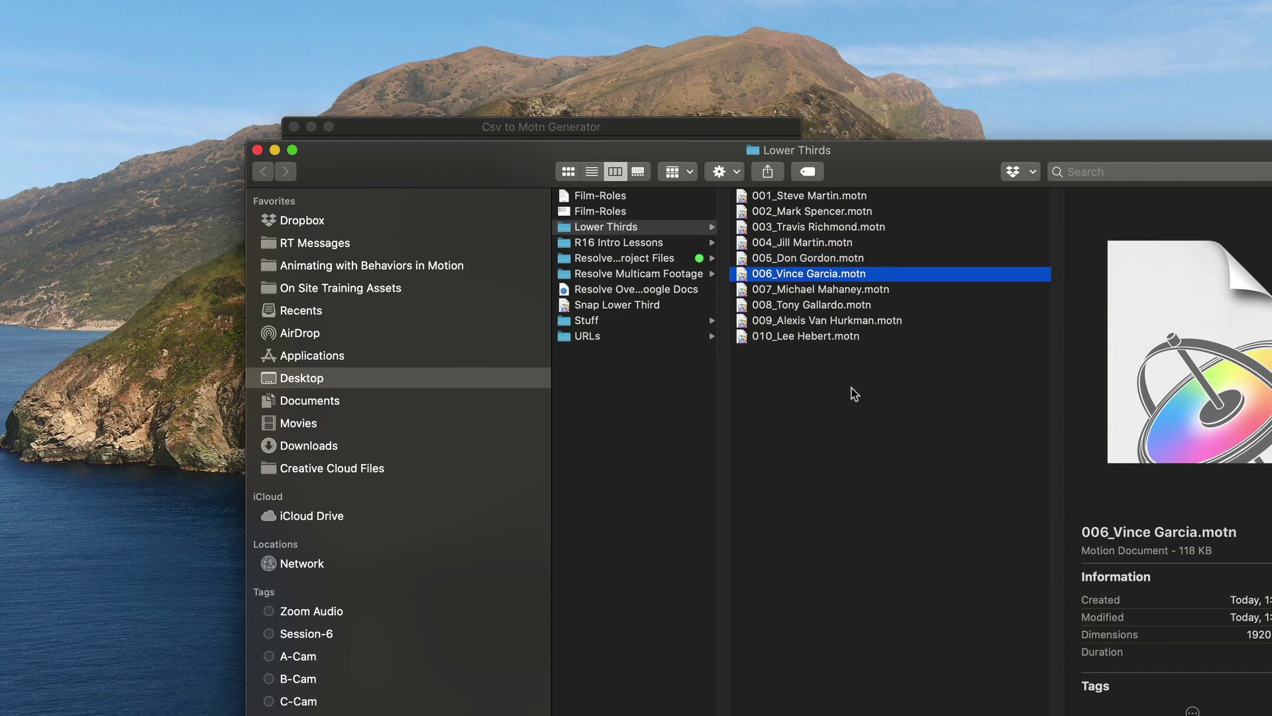
key(Left)
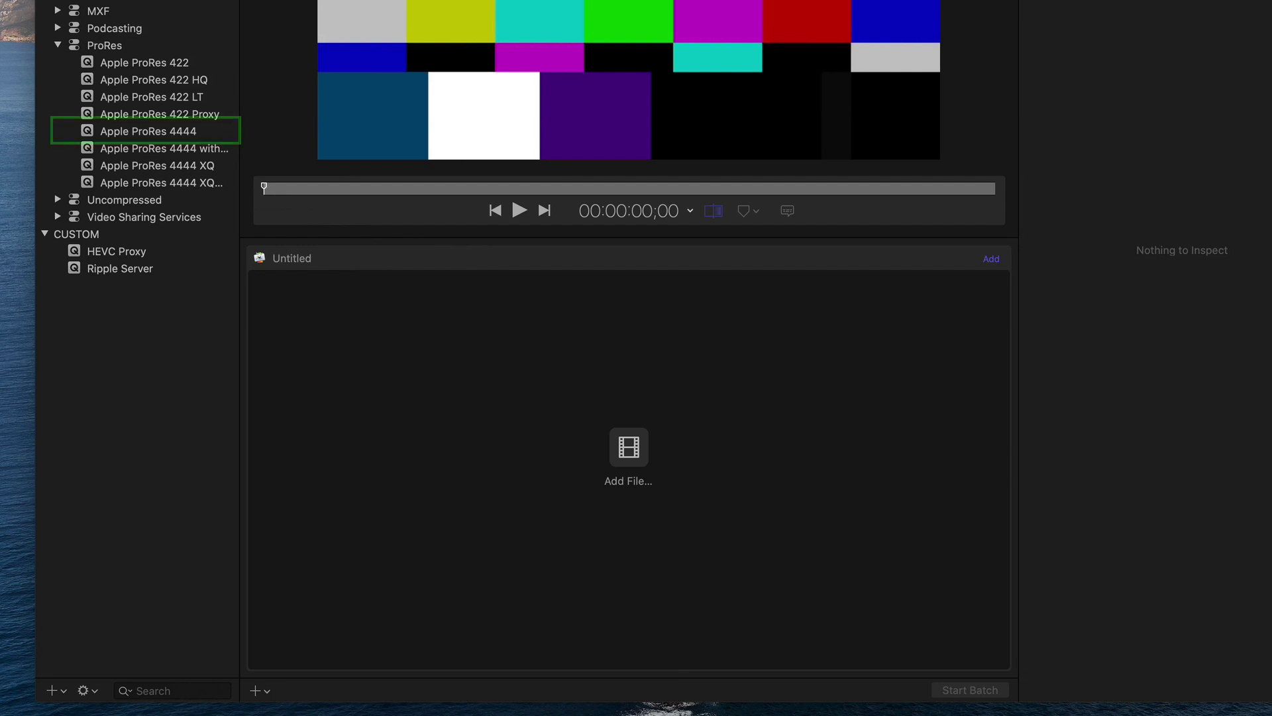
Duplicate the Apple ProRes 4444 preset, enable preserve alpha, and set its format to Video.
click(156, 132)
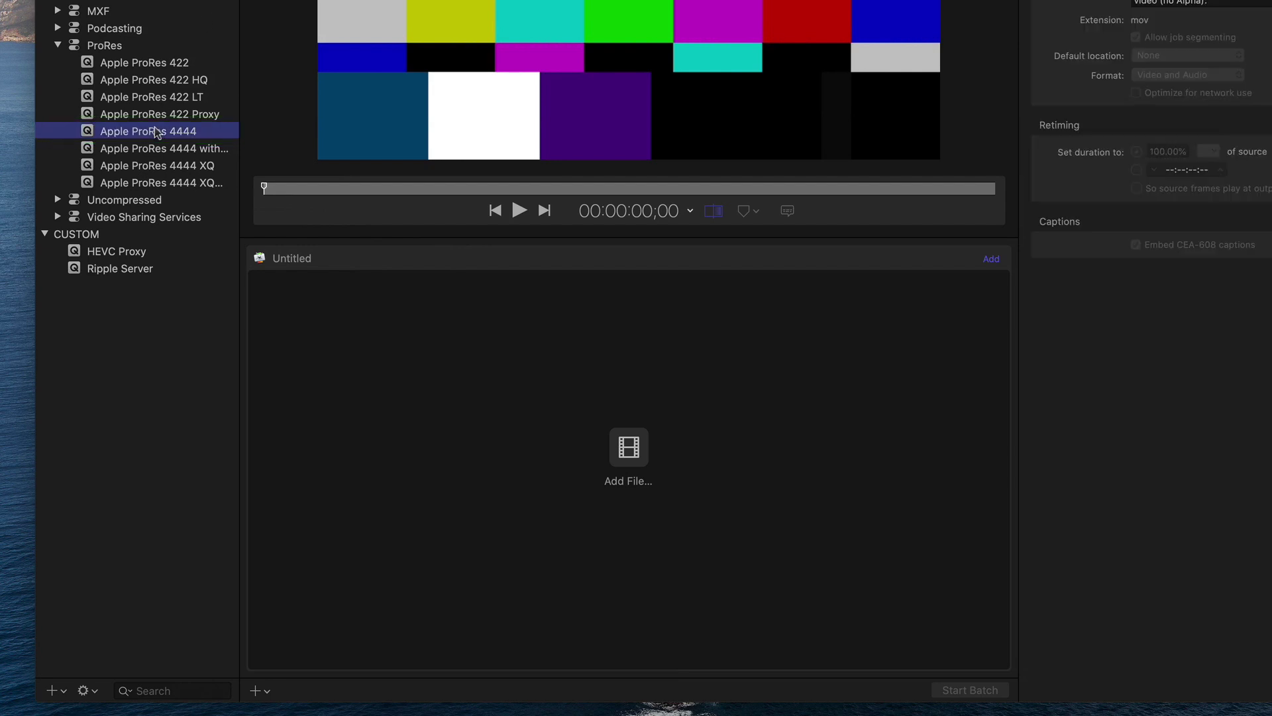
right_click(156, 131)
click(210, 138)
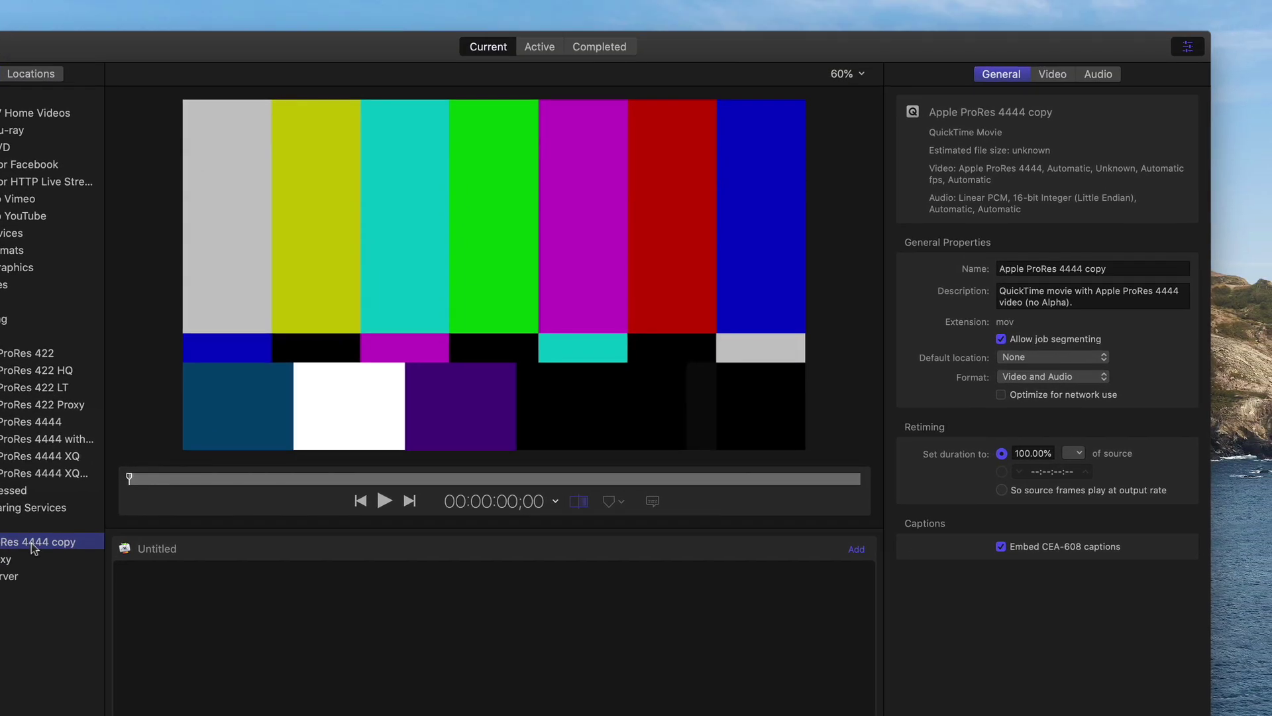
click(1059, 75)
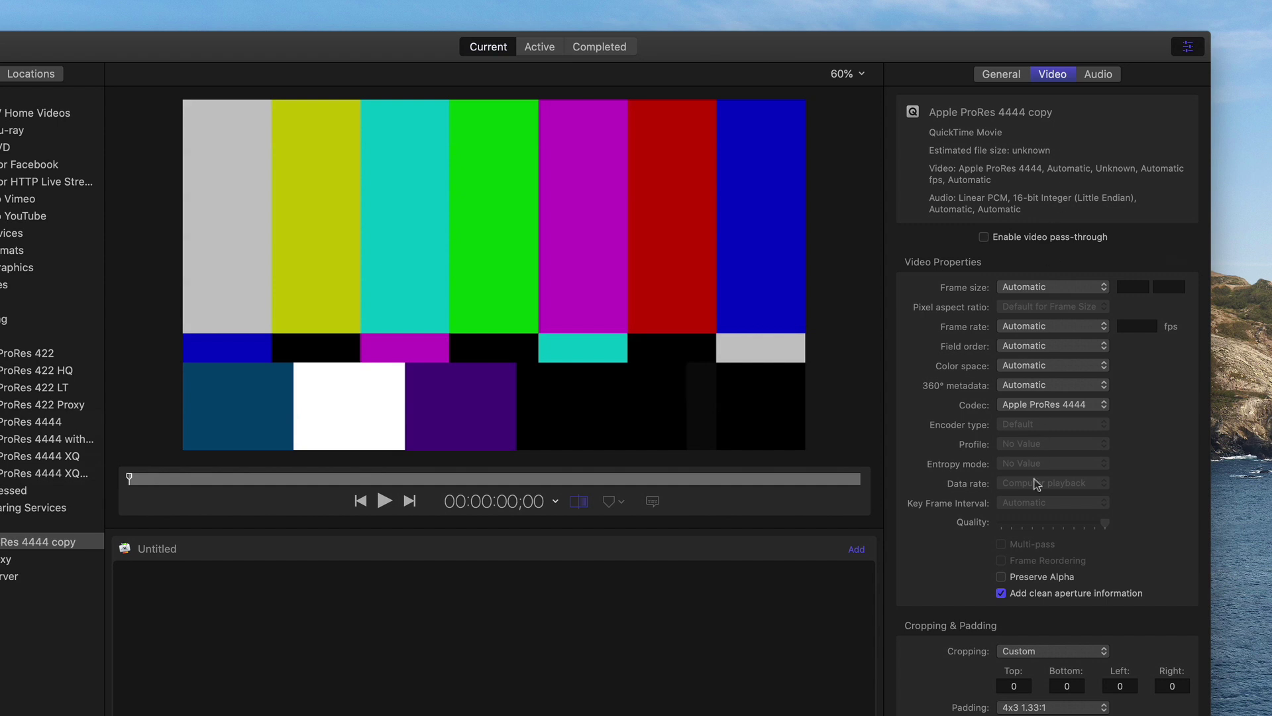
click(1001, 576)
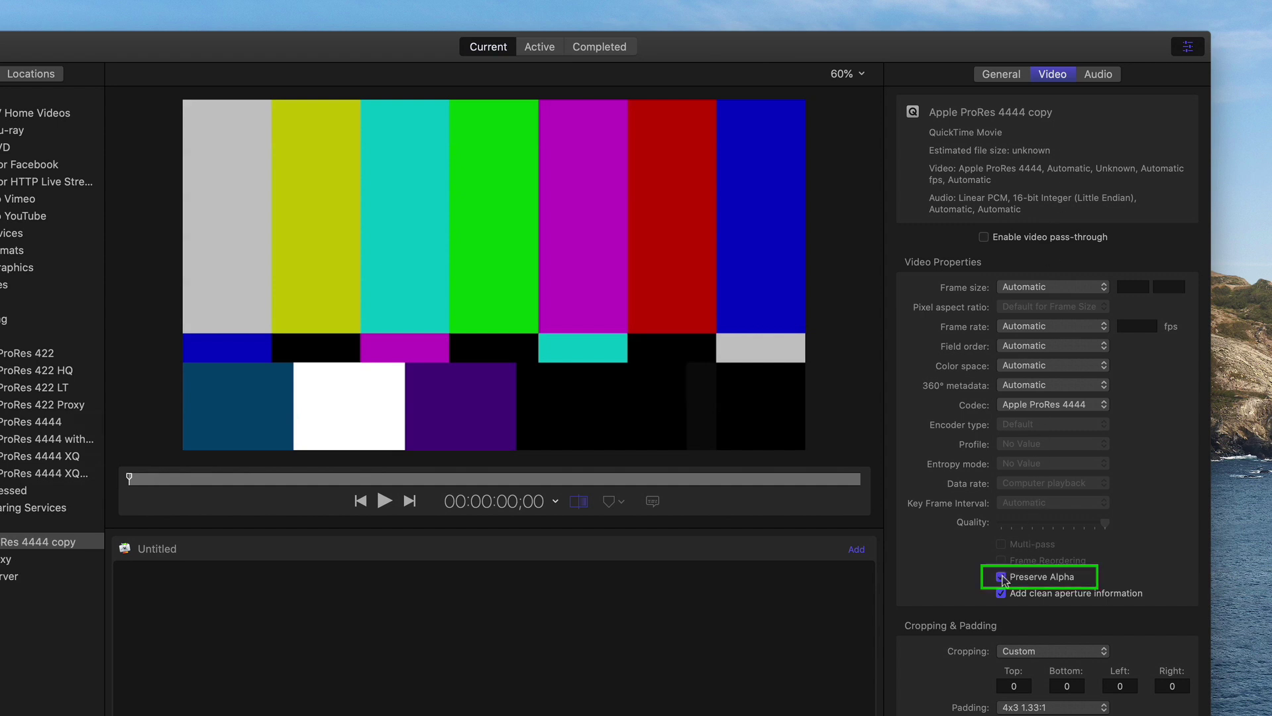
click(991, 80)
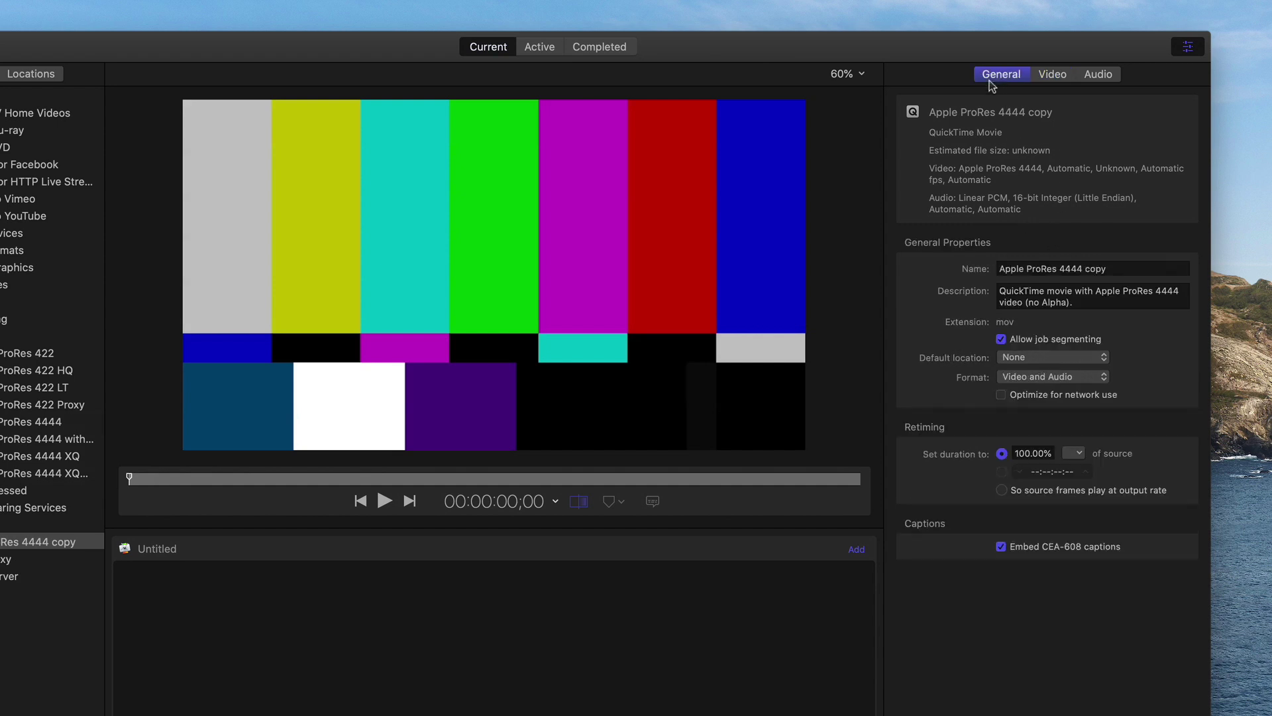
click(1051, 375)
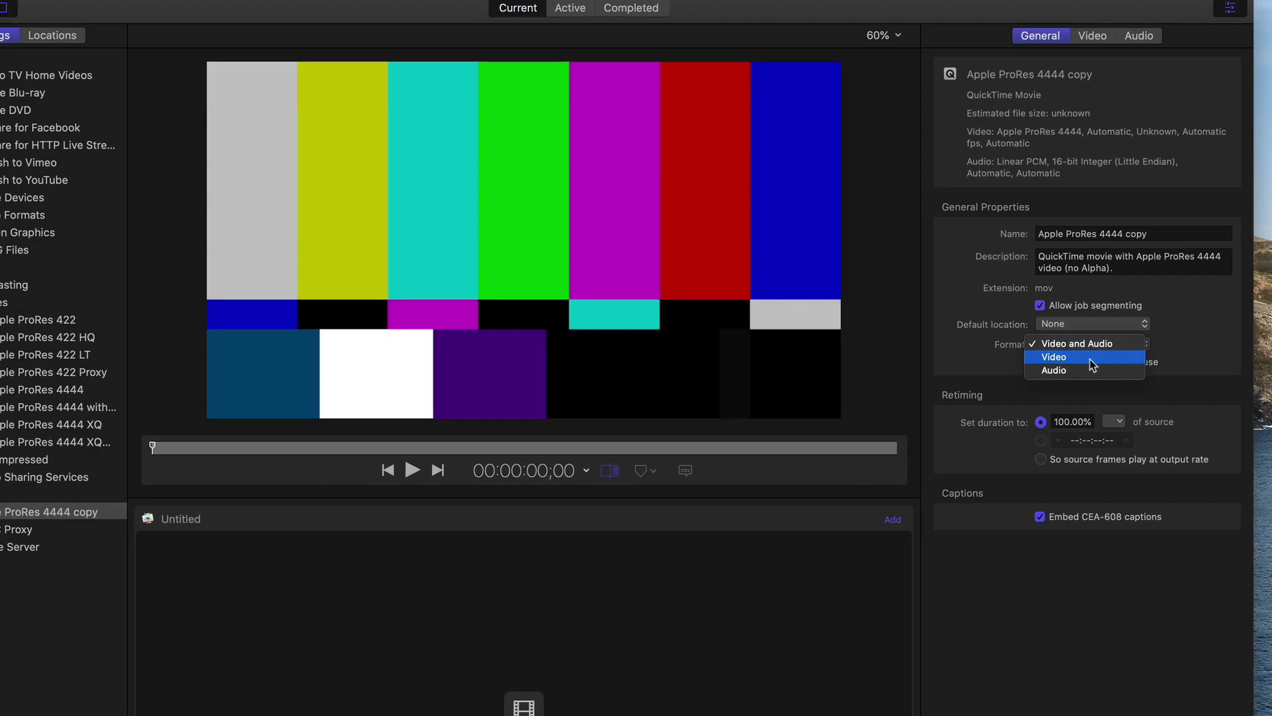
click(1051, 376)
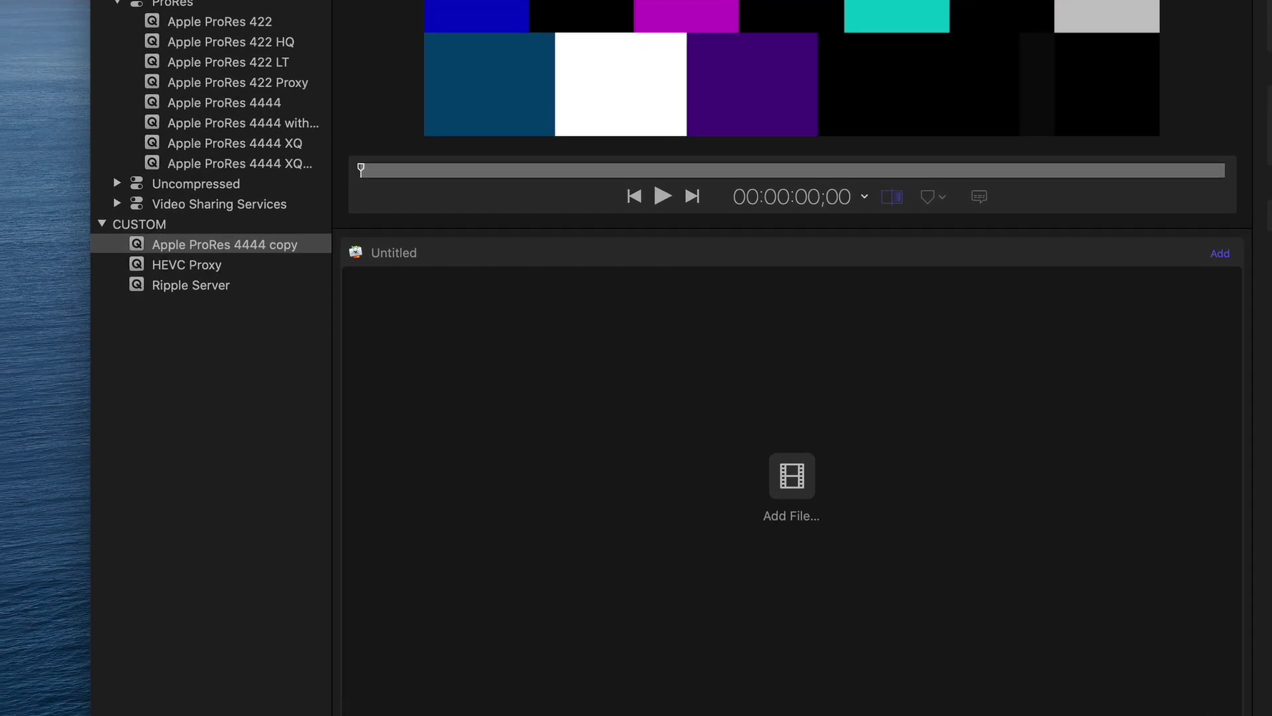
Rename the copied custom setting to ProRes Lower Thirds.
click(185, 368)
click(273, 245)
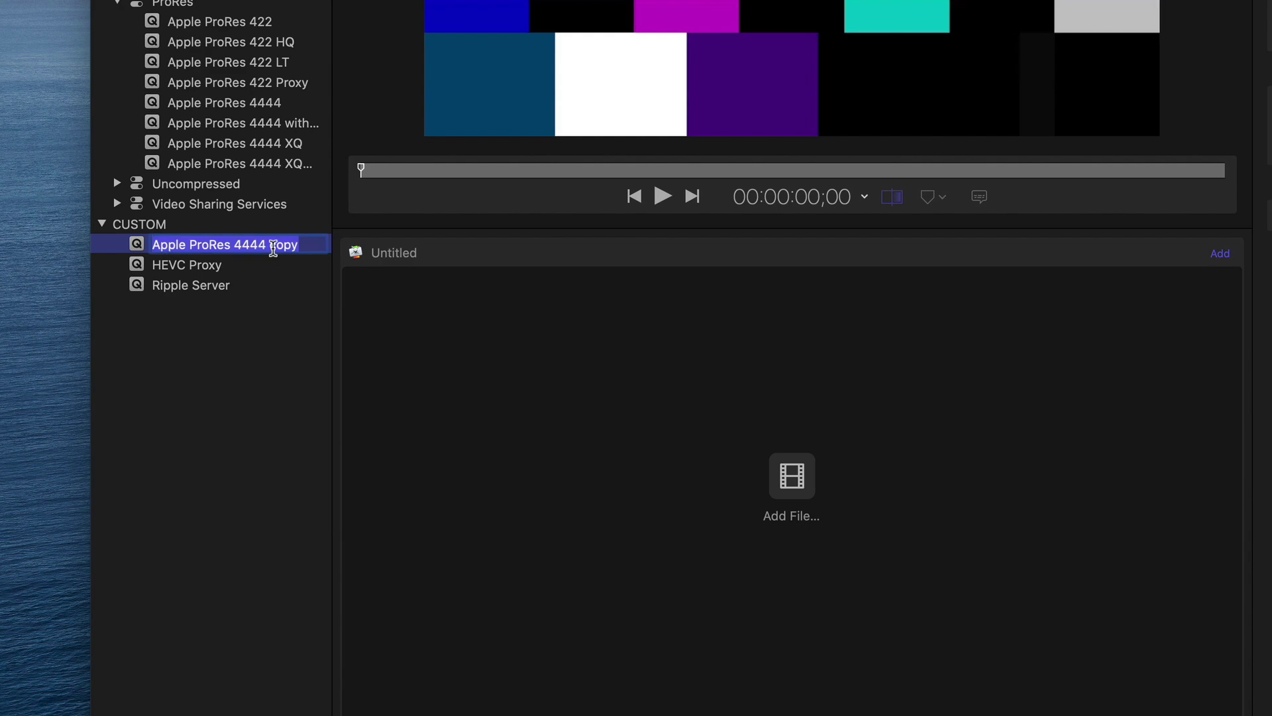
text(ProRes Lower Thirds)
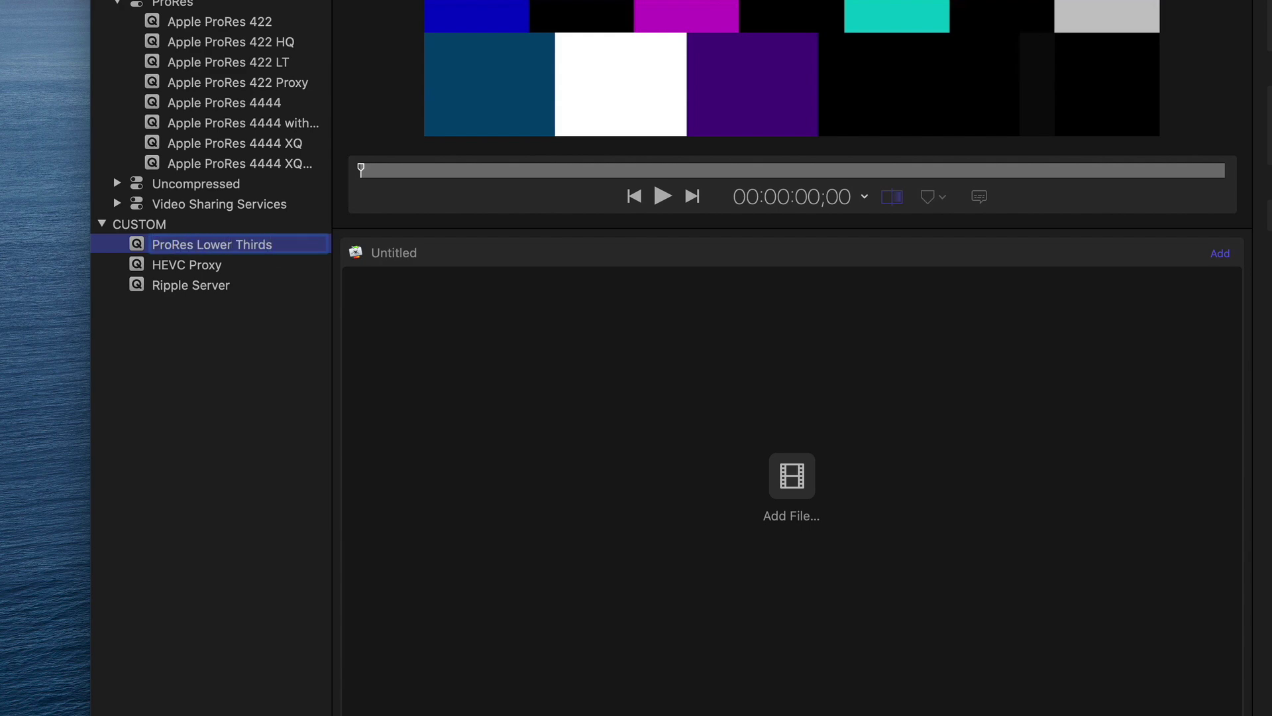
key(Return)
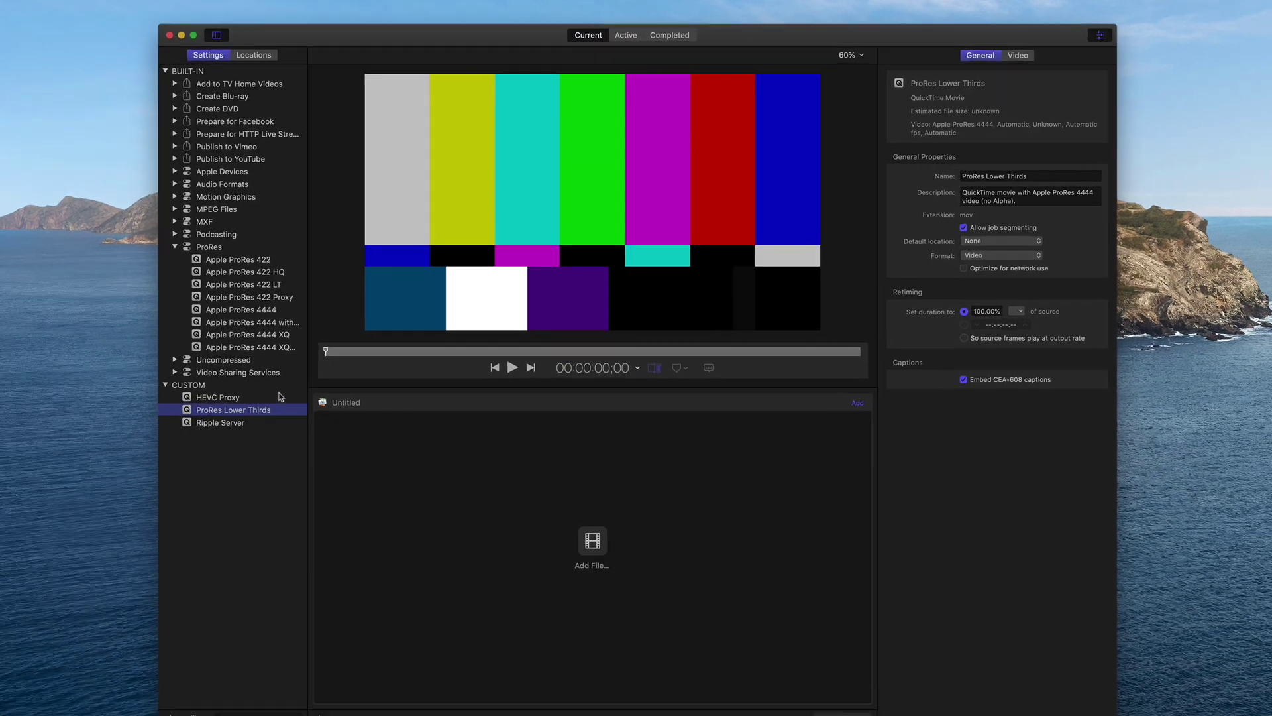
Make ProRes Lower Thirds the default setting for new jobs in Preferences, then close them.
key(super+comma)
click(632, 215)
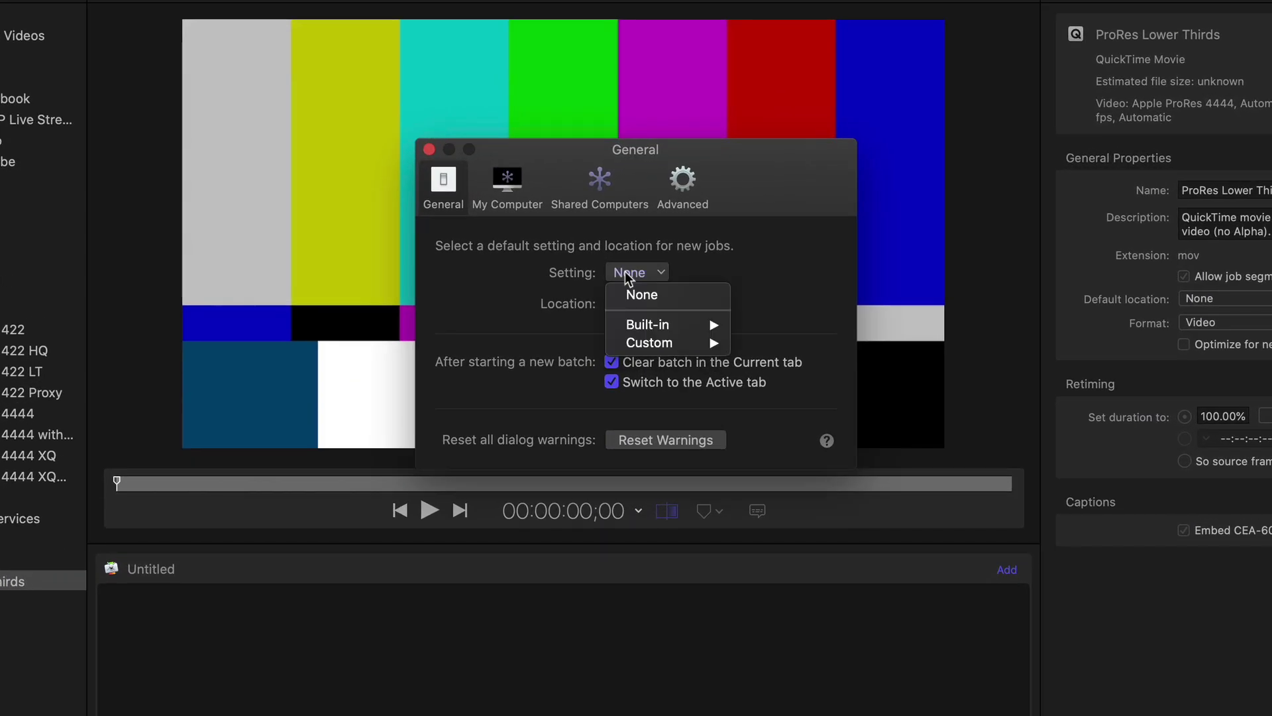
mouse_move(634, 339)
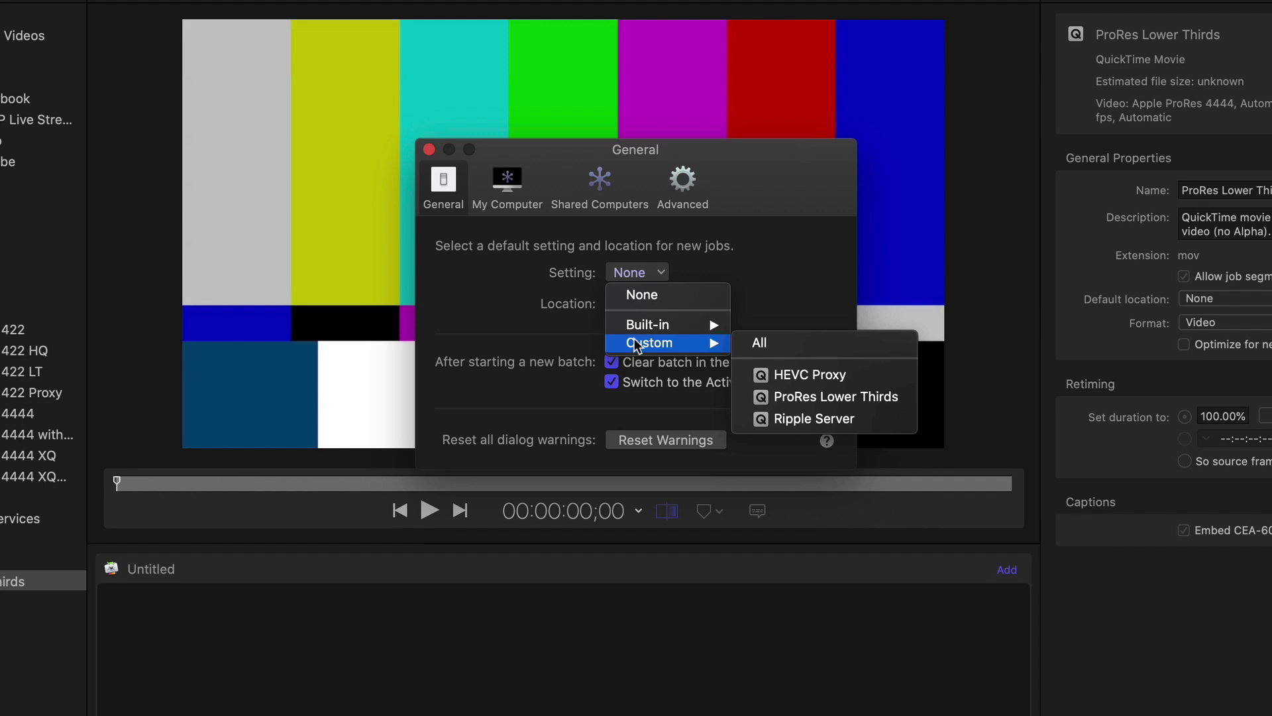
click(864, 397)
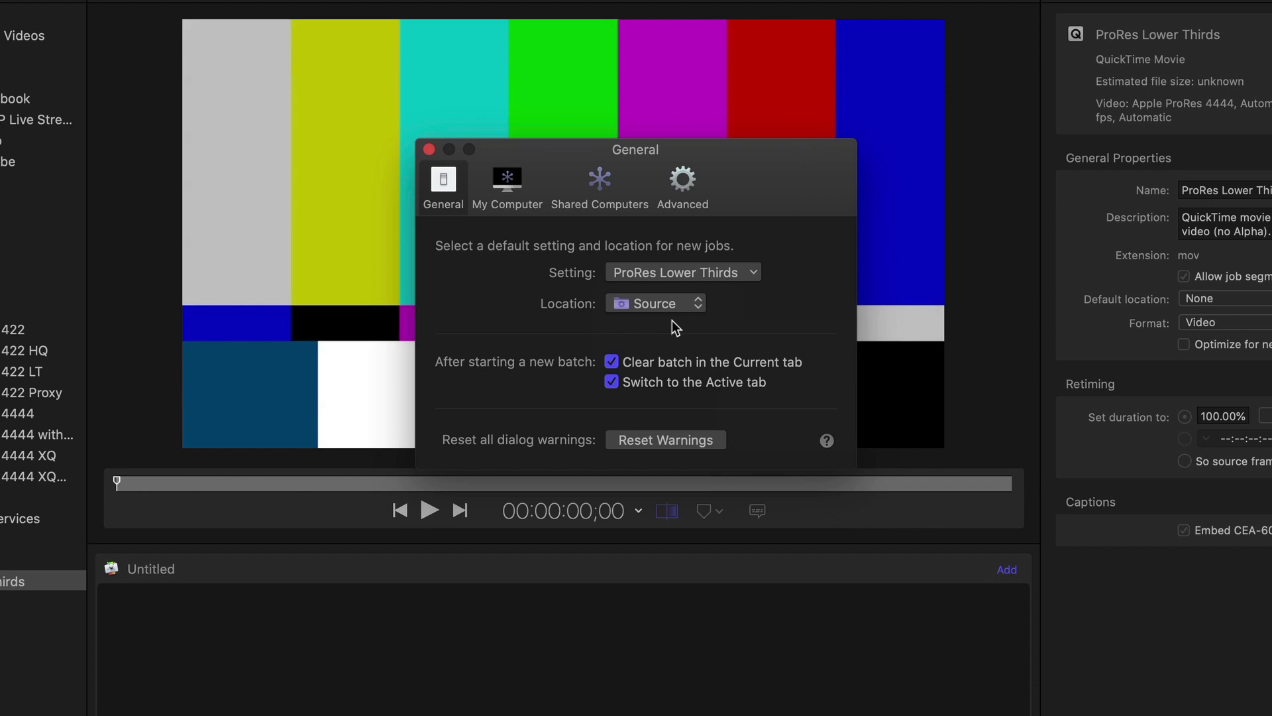
click(429, 150)
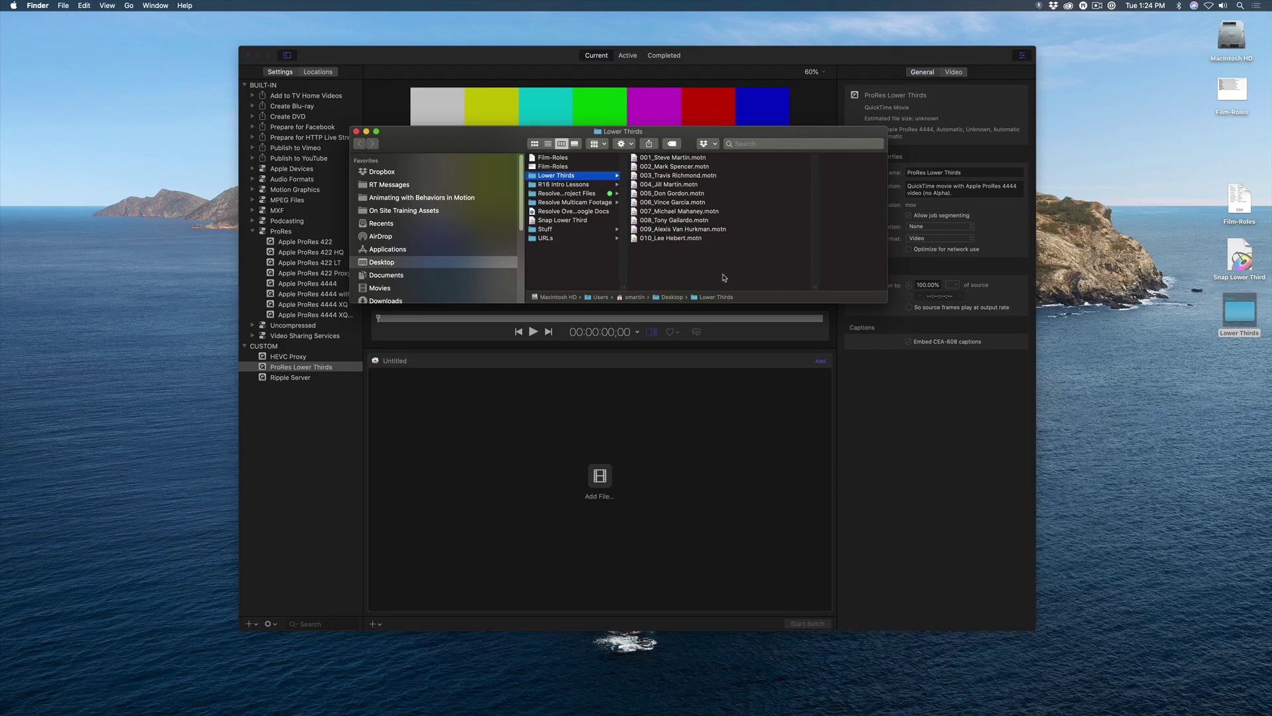
Add the ten lower-third projects 001–010 from Finder to Compressor's batch as jobs.
drag(718, 259, 693, 164)
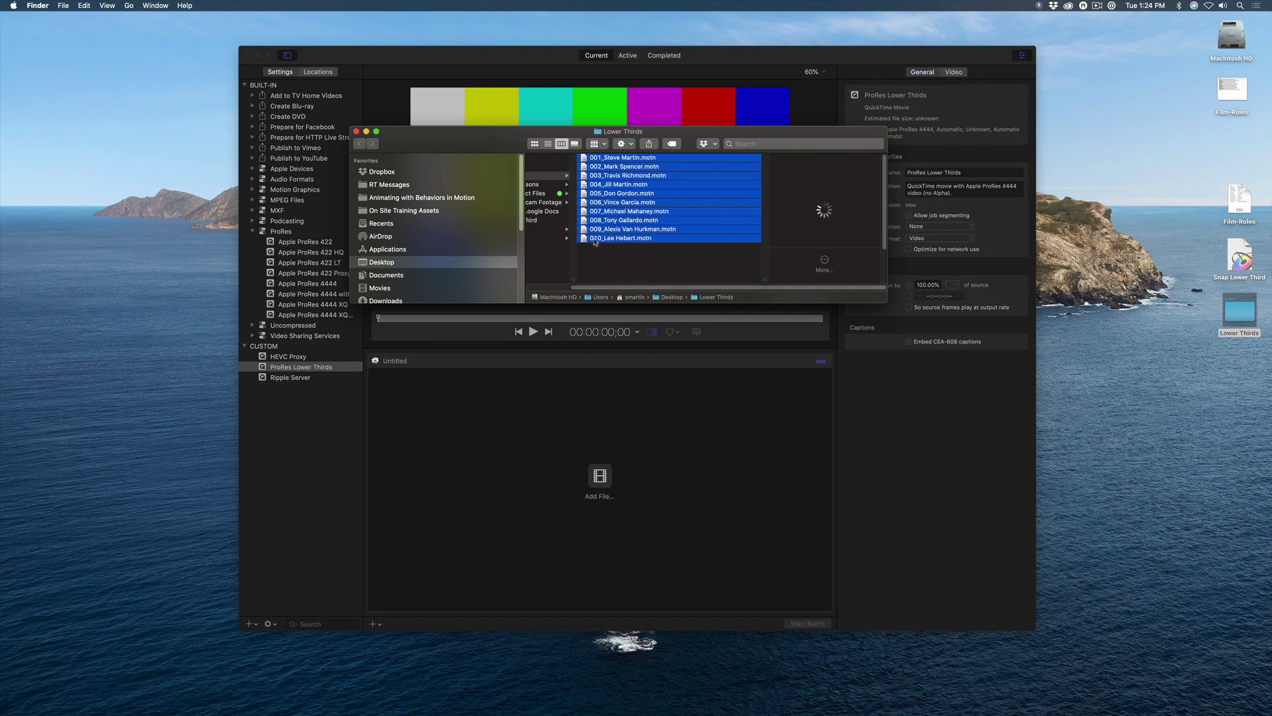
drag(589, 246, 600, 490)
click(868, 493)
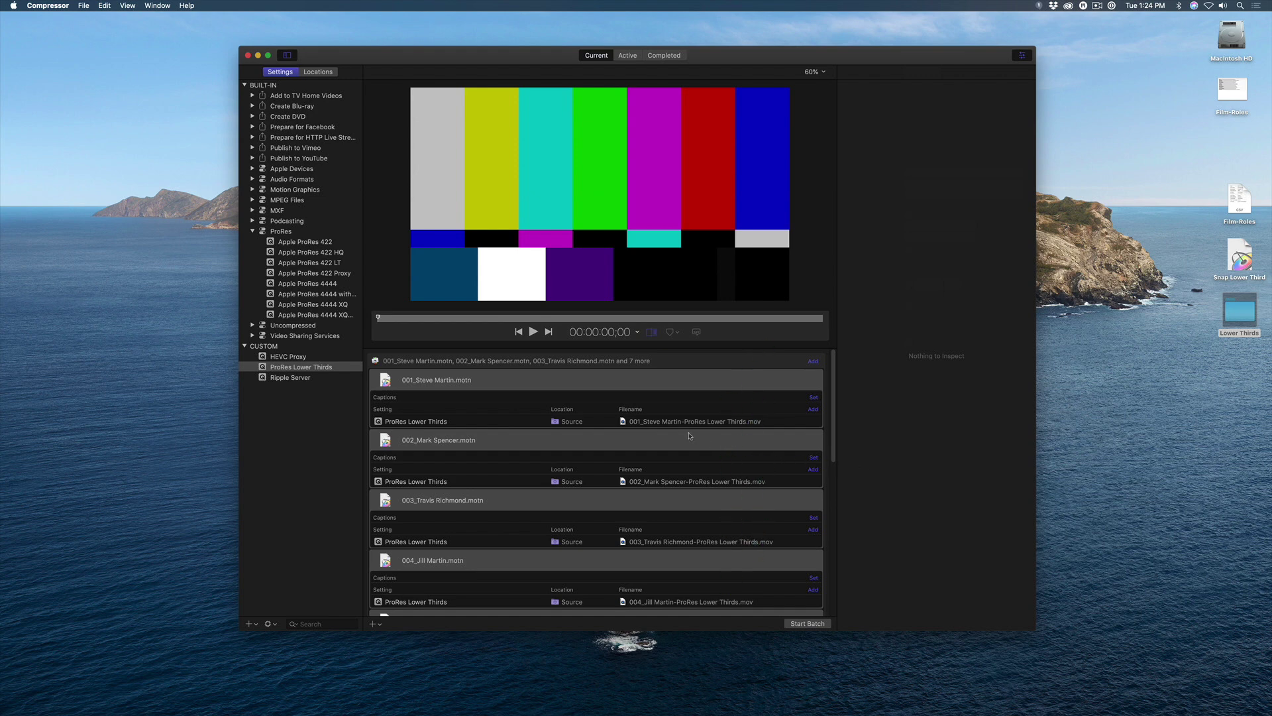
Preview the 001, 002 and 003 jobs to check their lower-third animations.
click(497, 381)
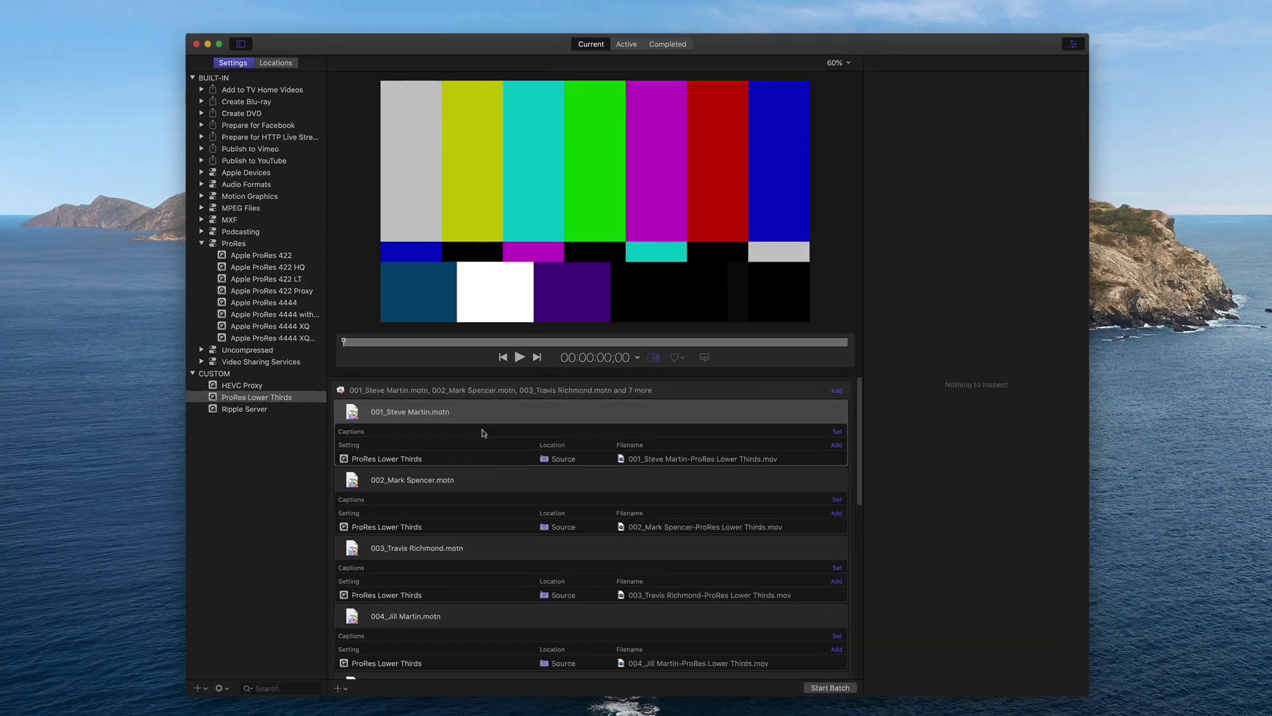
key(space)
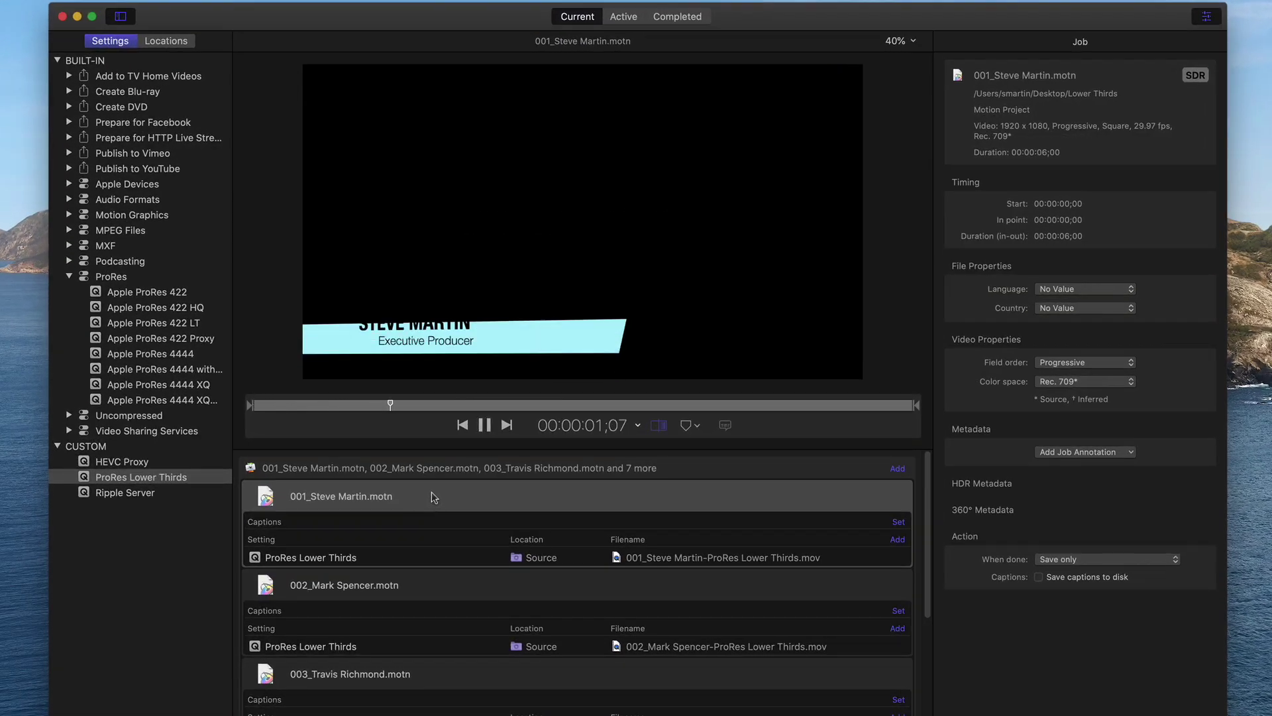
key(space)
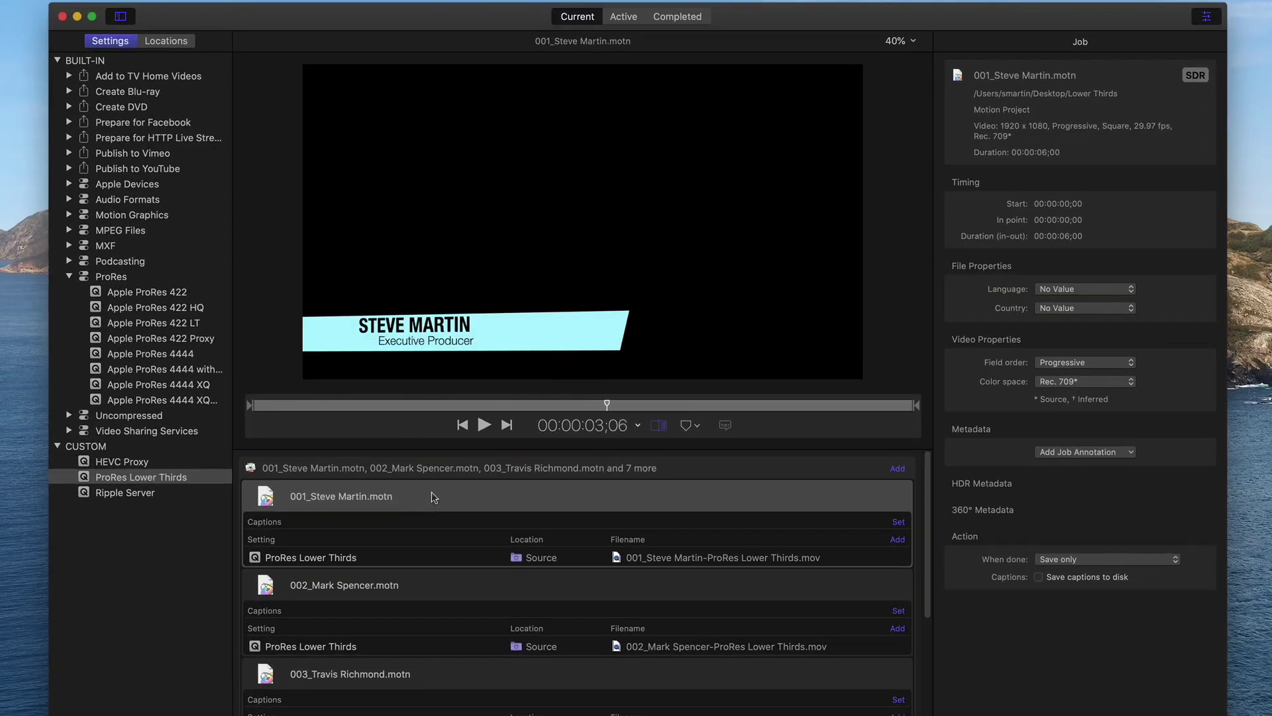
click(422, 585)
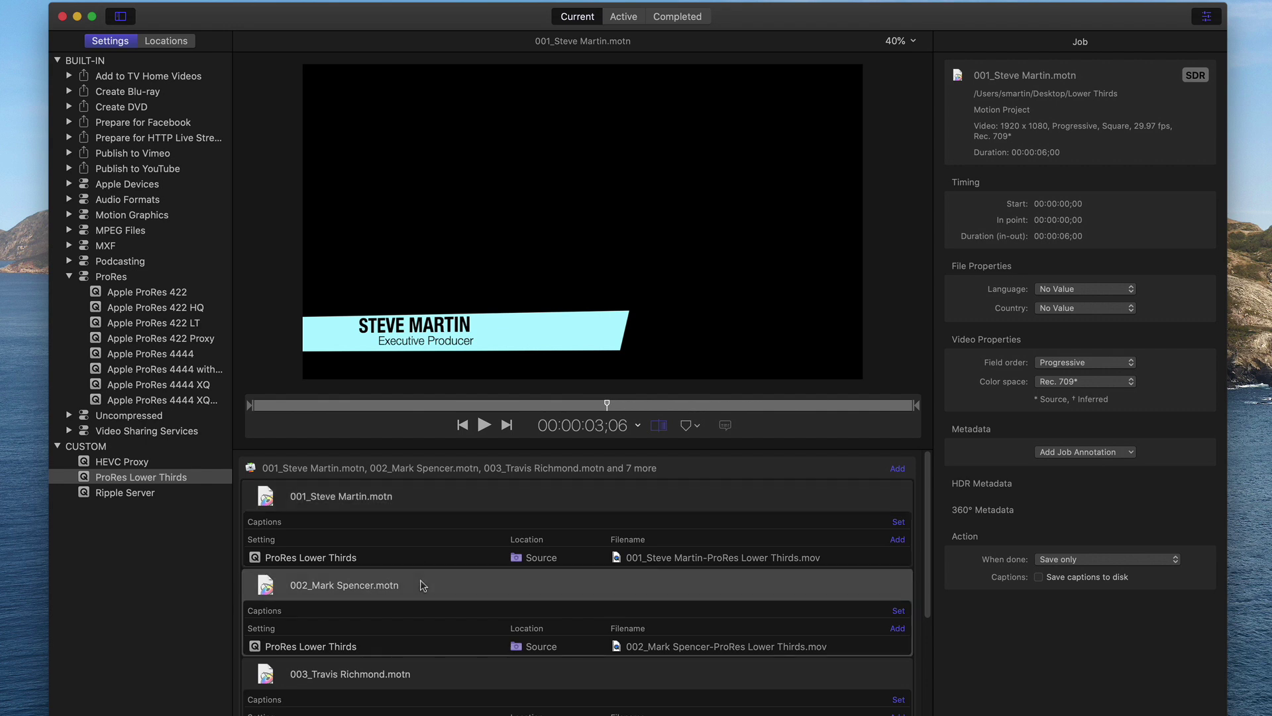
key(space)
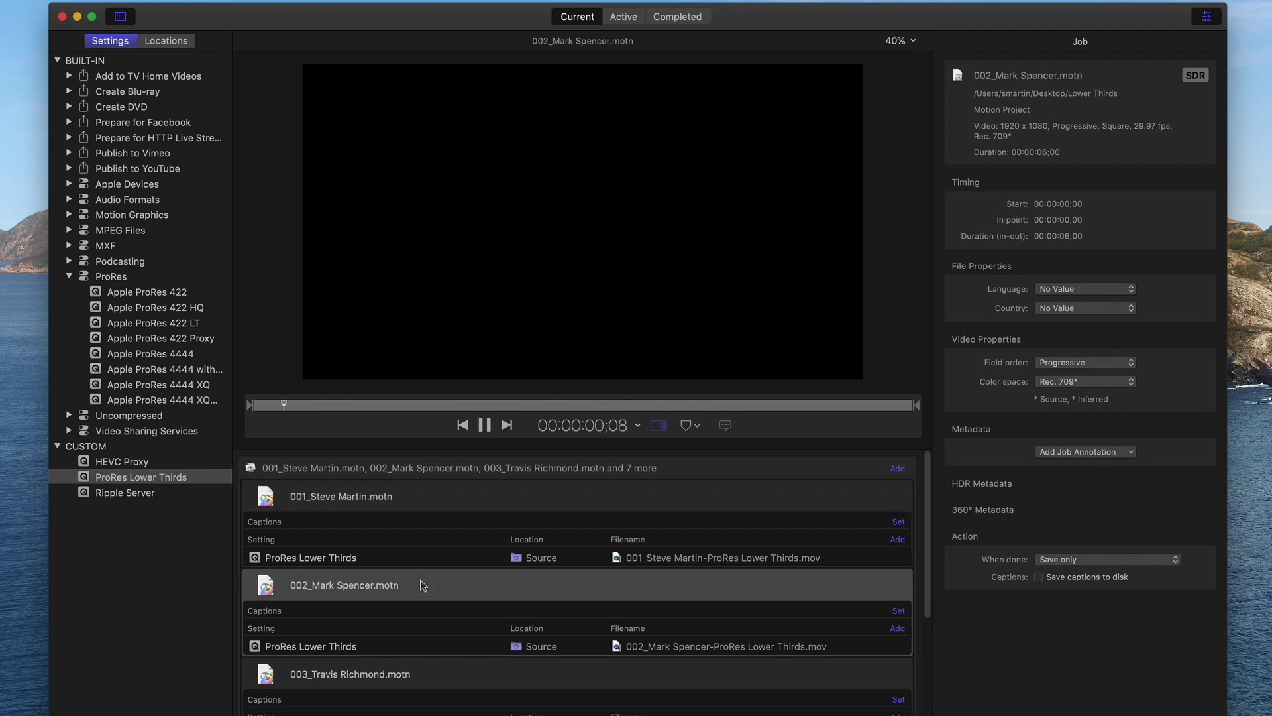
click(424, 677)
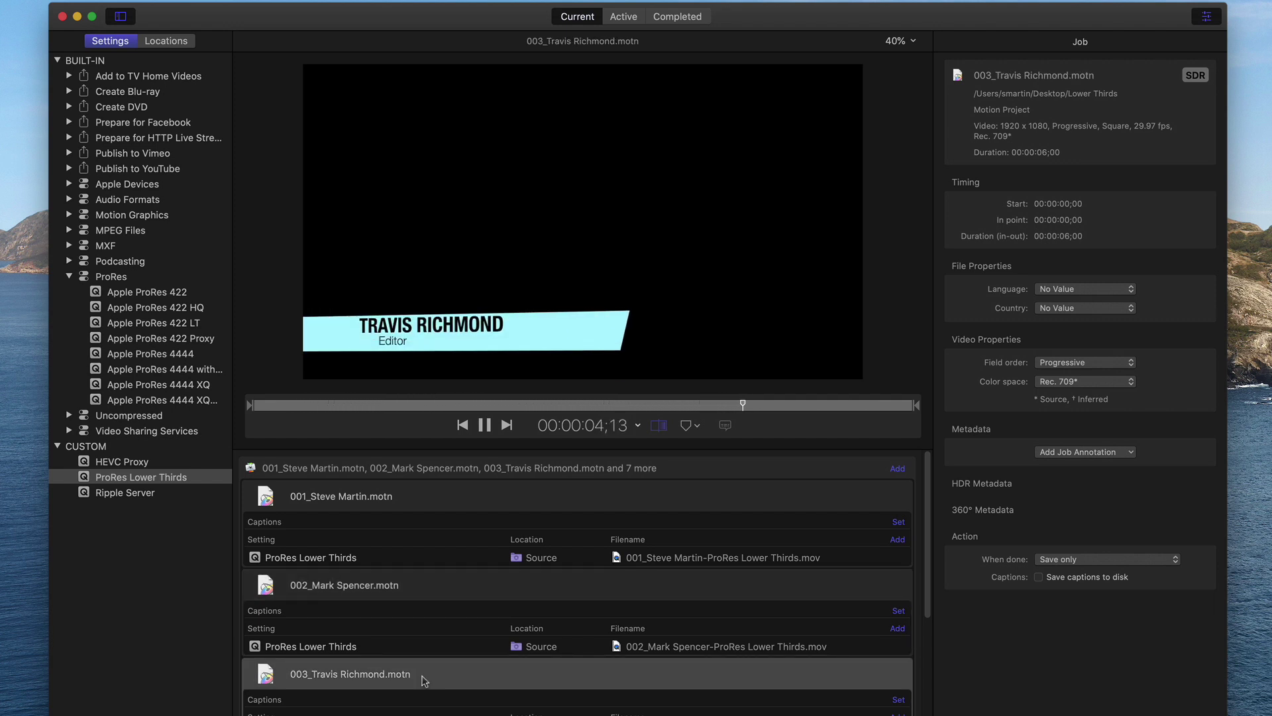
key(space)
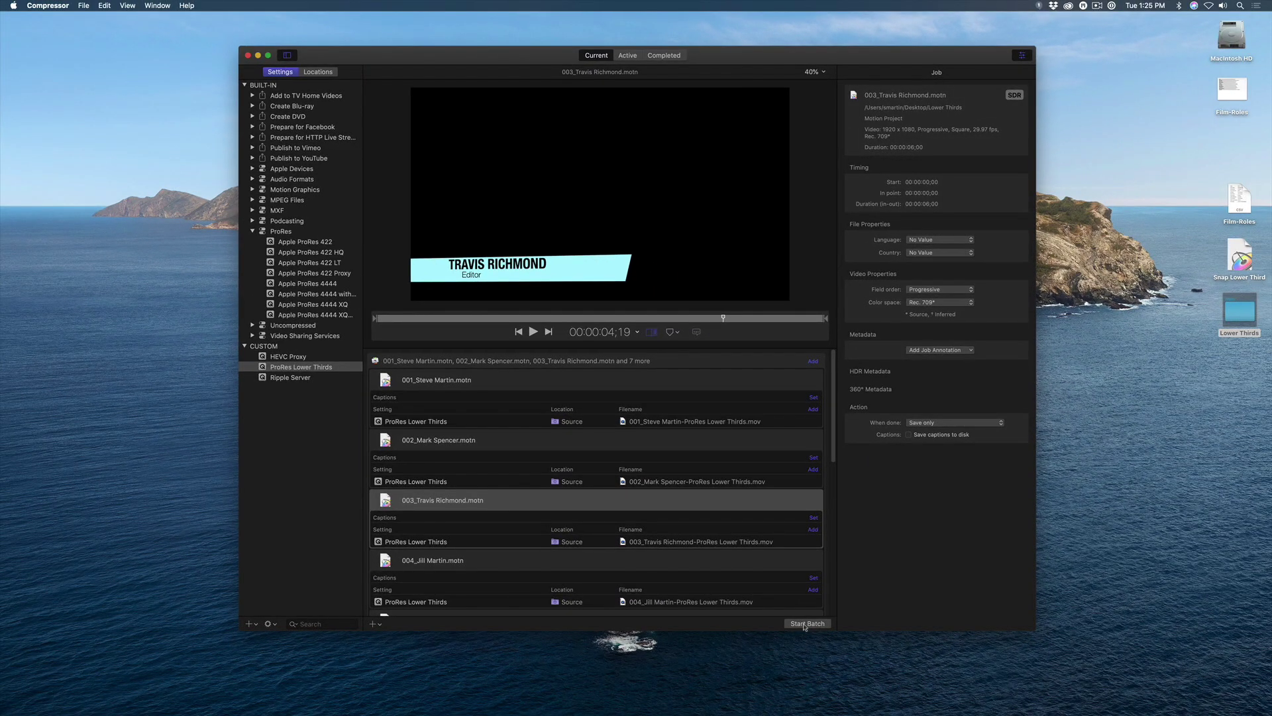
Render the batch and expand it to show its ten lower-third jobs.
click(807, 624)
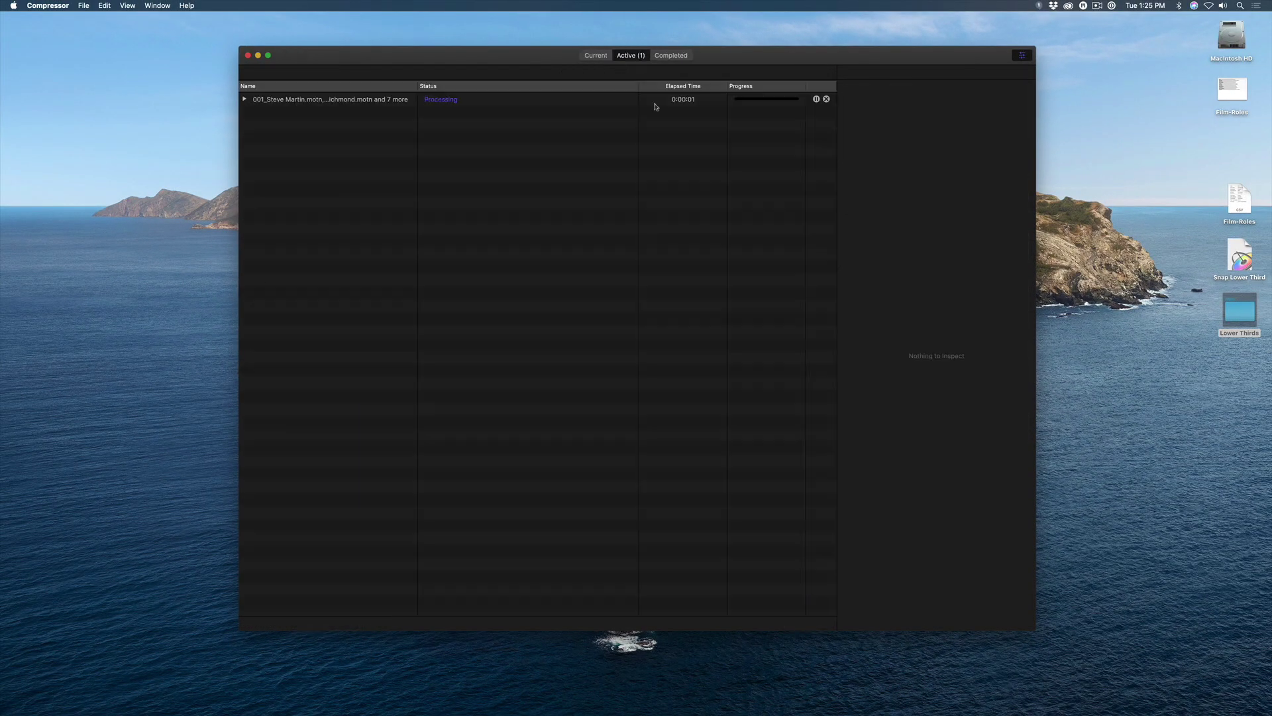
click(245, 99)
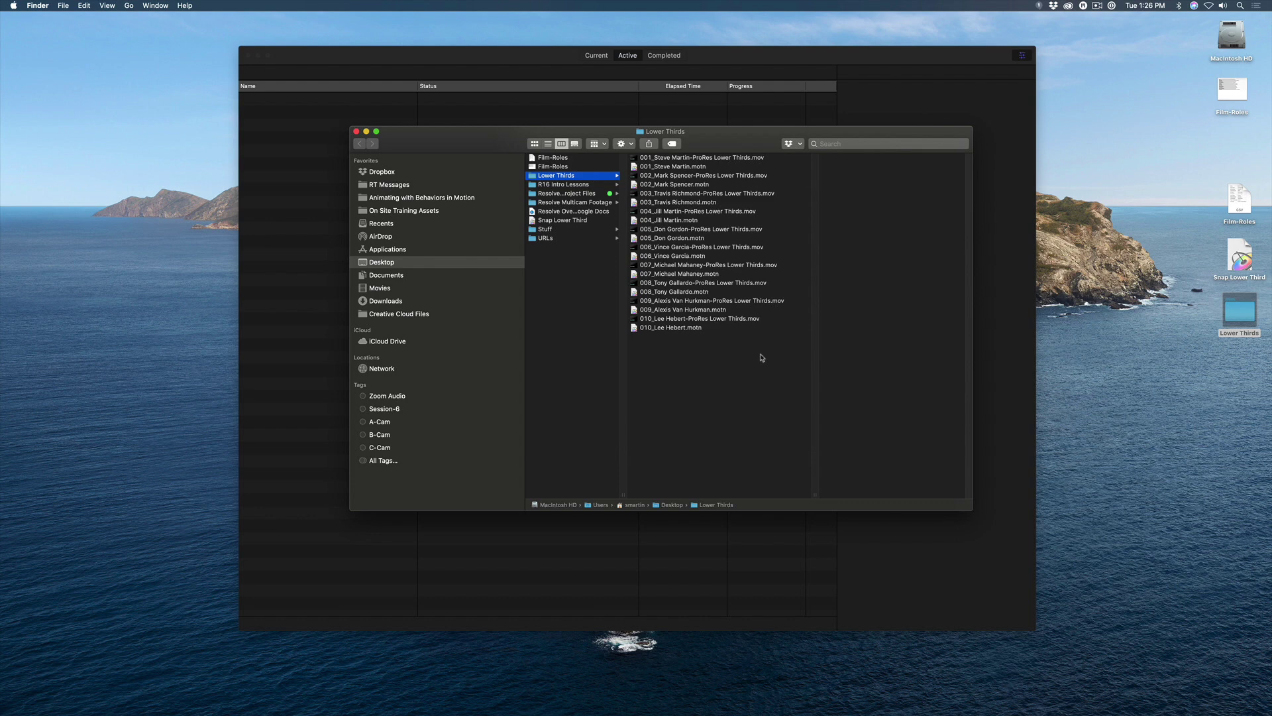
Quick Look the rendered movies from 004 through 009 in Finder.
click(698, 211)
key(space)
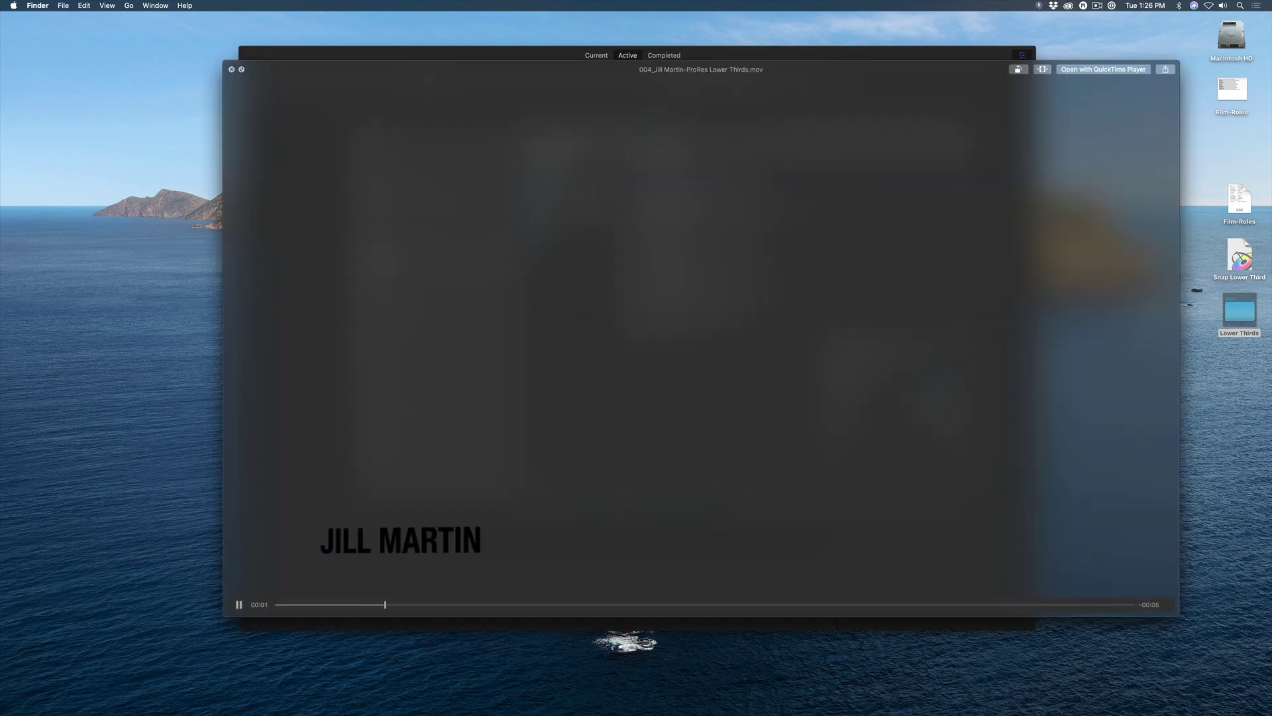
key(Down)
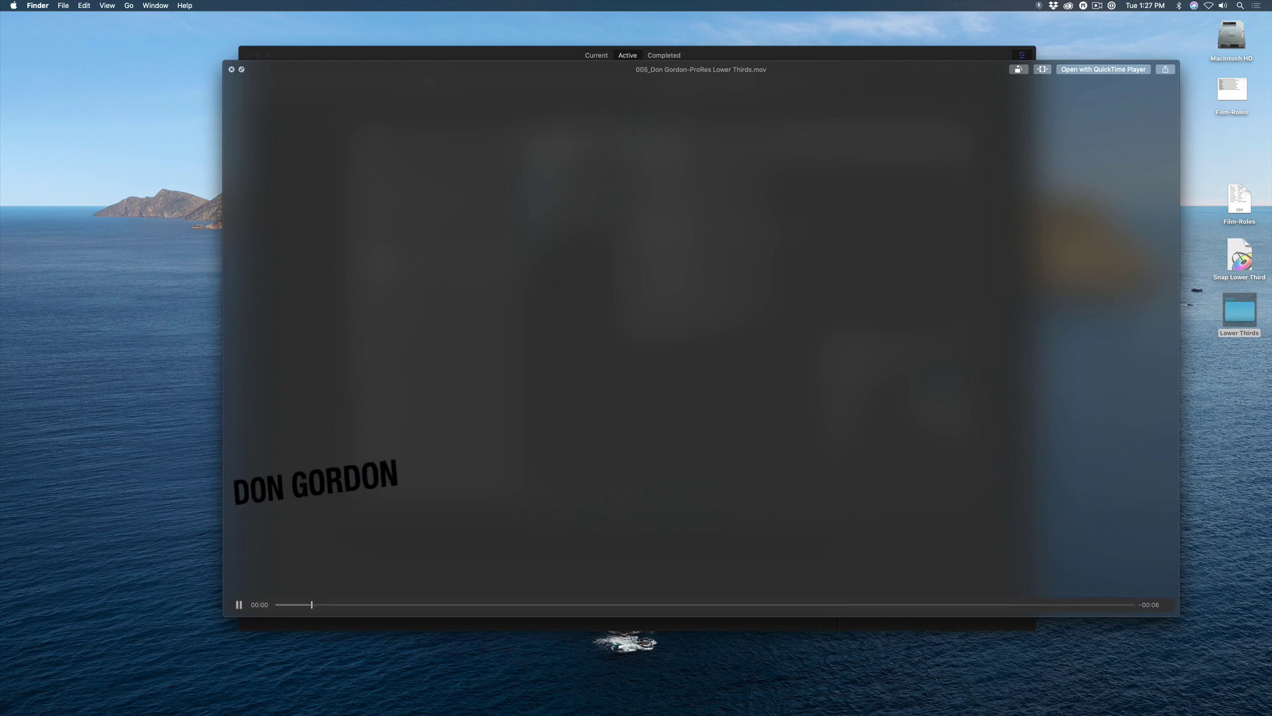
key(Down)
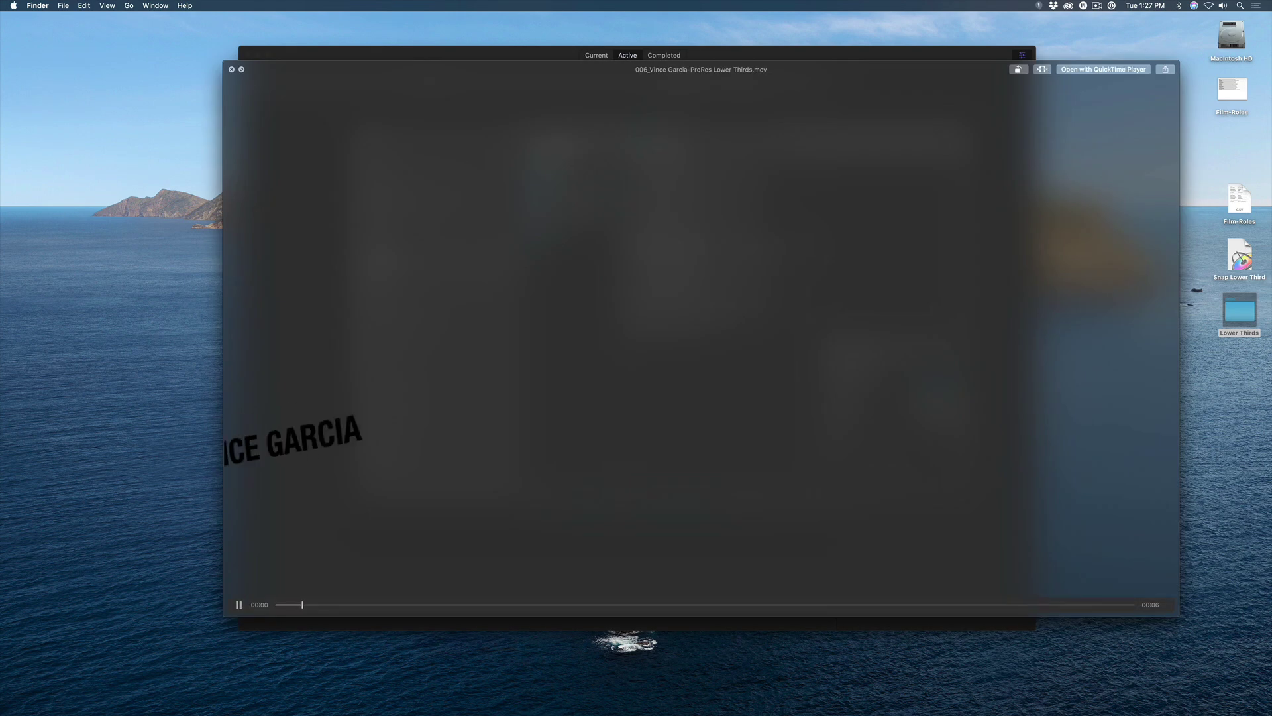
key(Down)
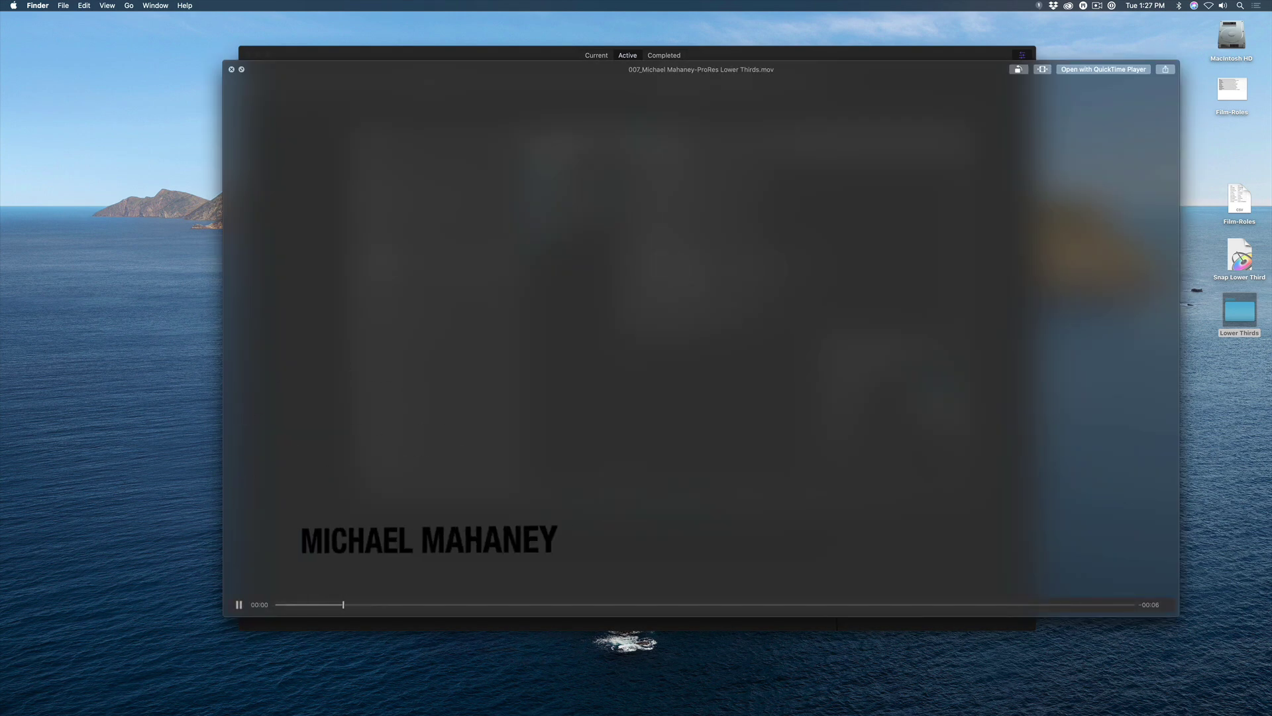
key(Down)
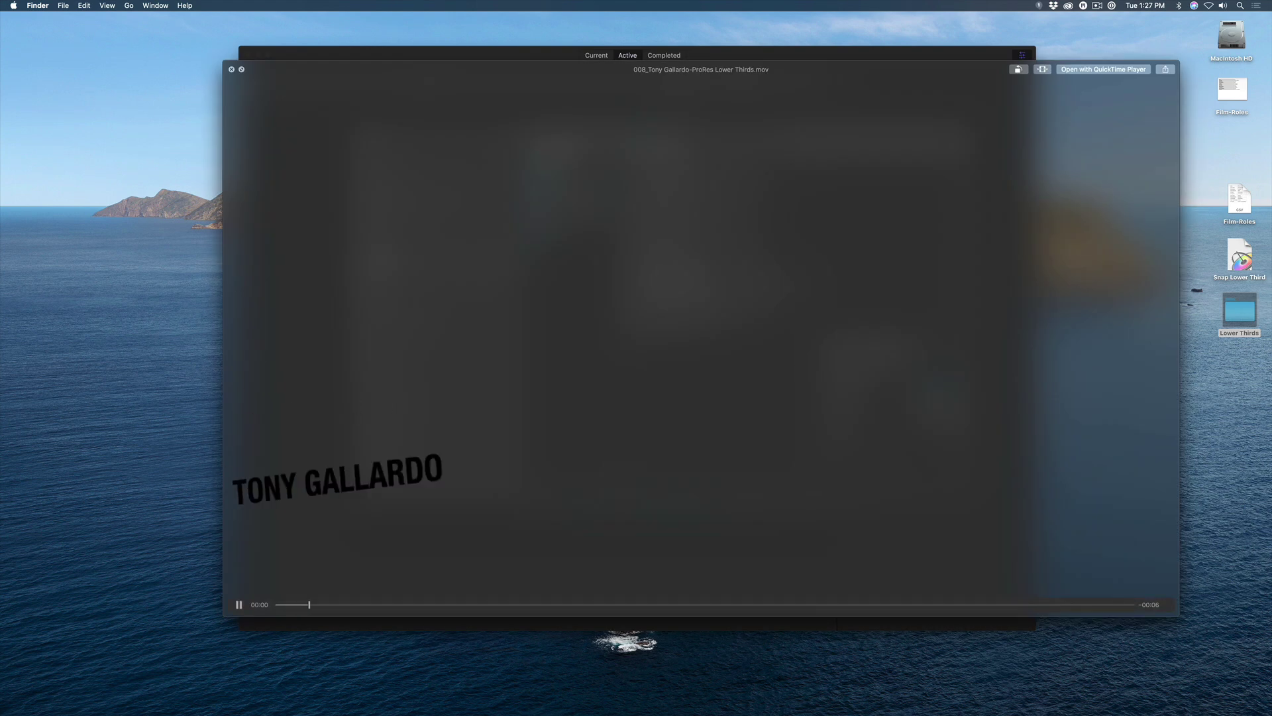
key(Down)
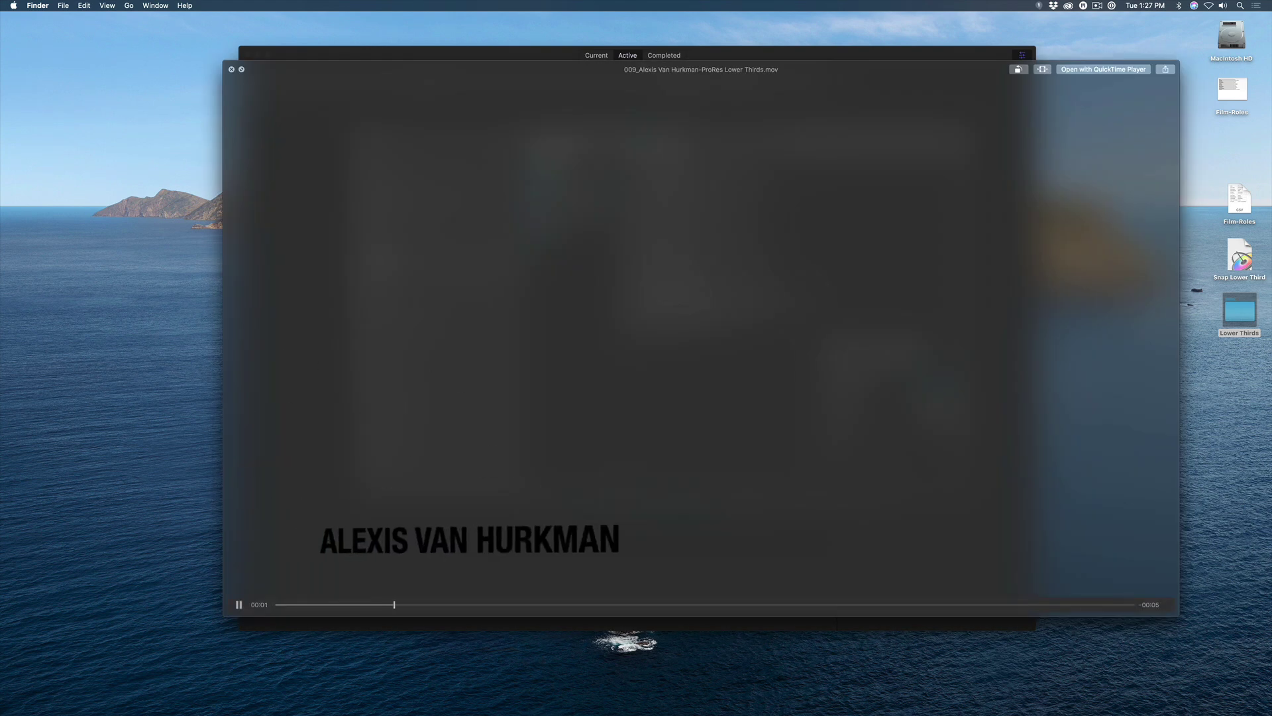